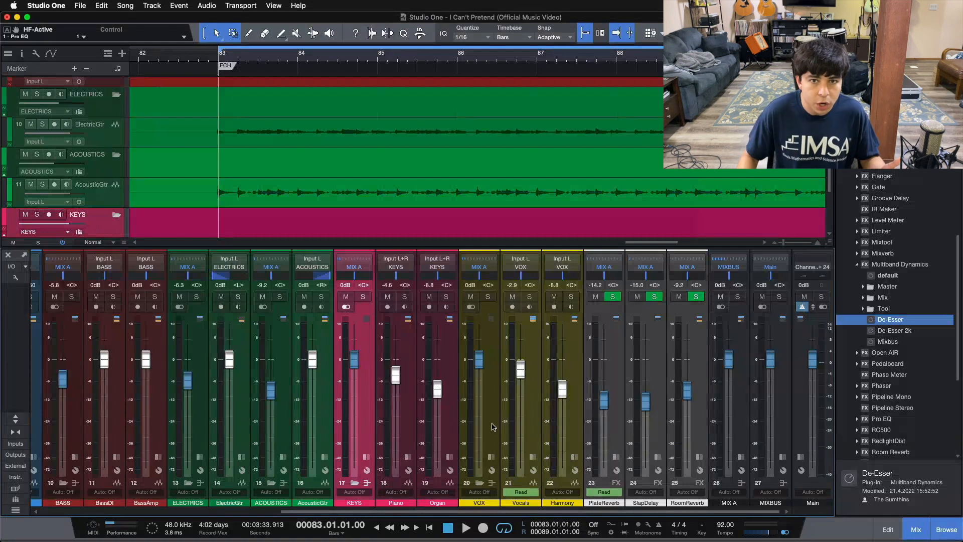
Listen to the full mix from the FCH marker at bar 83, and briefly check the Piano channel's inserts.
left_click_drag(582, 56, 446, 41)
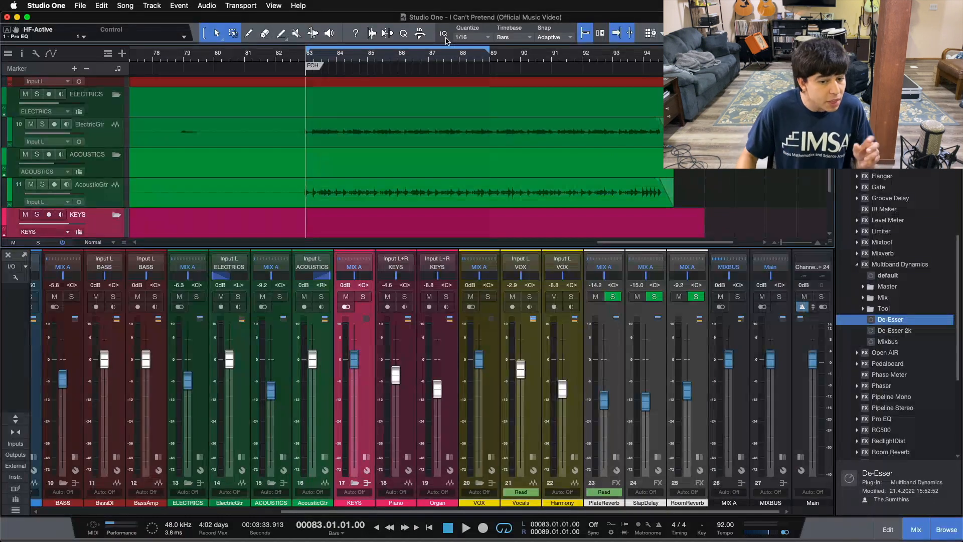
left_click_drag(374, 511, 501, 500)
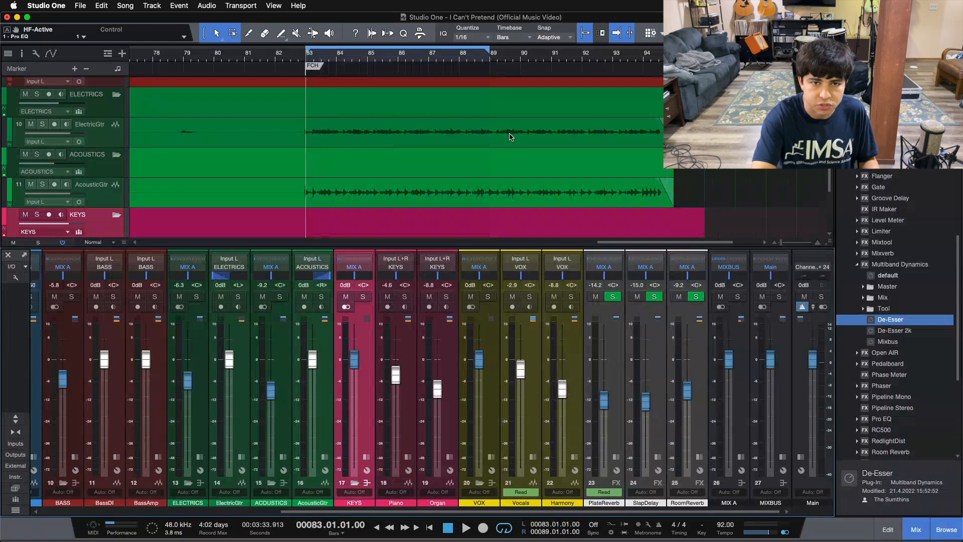
key("space")
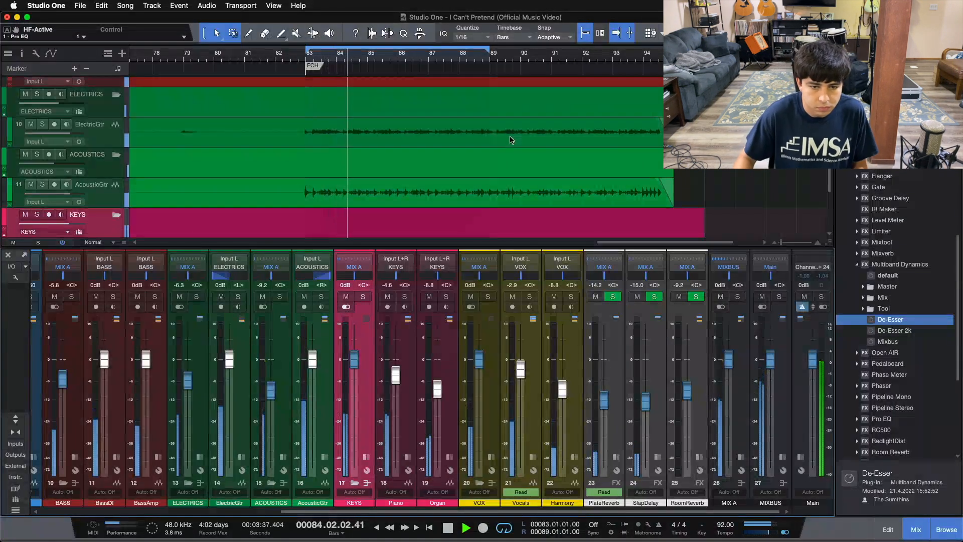
left_click(408, 456)
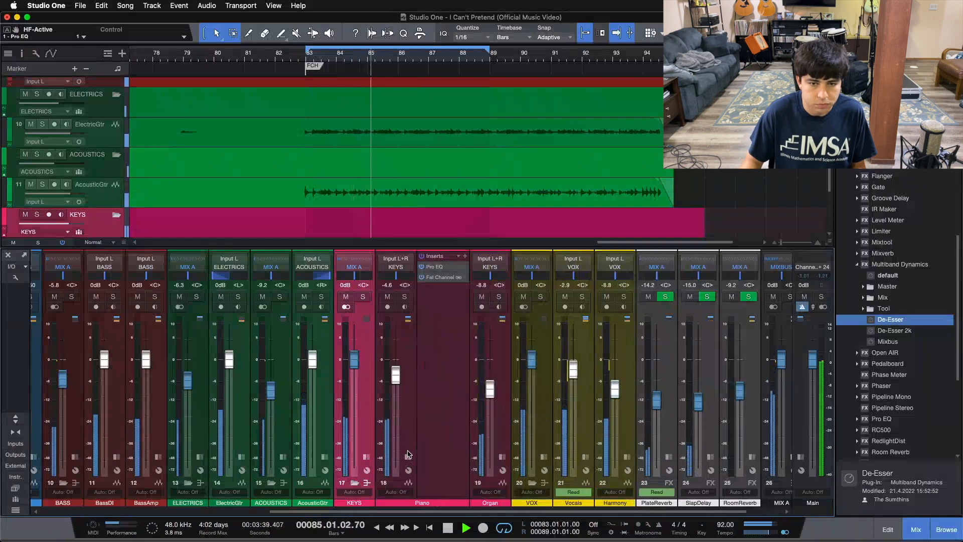
left_click(409, 454)
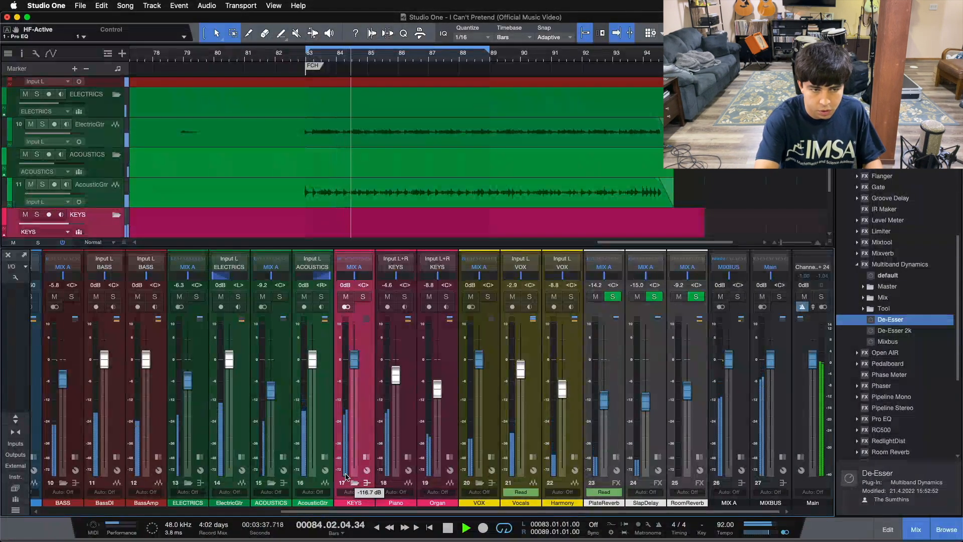
key("space")
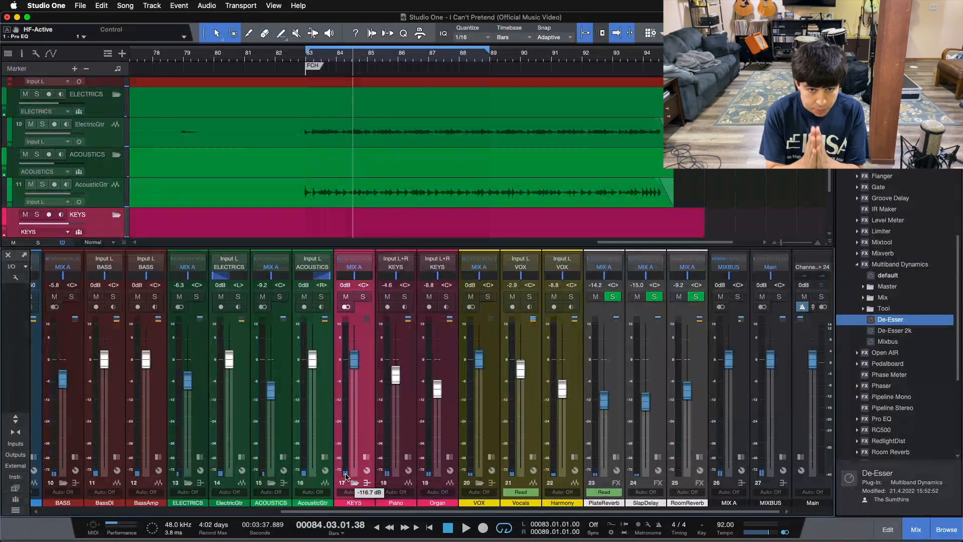
Solo the ELECTRICS, ACOUSTICS and KEYS bus channels together in the mixer.
left_click_drag(295, 512, 54, 513)
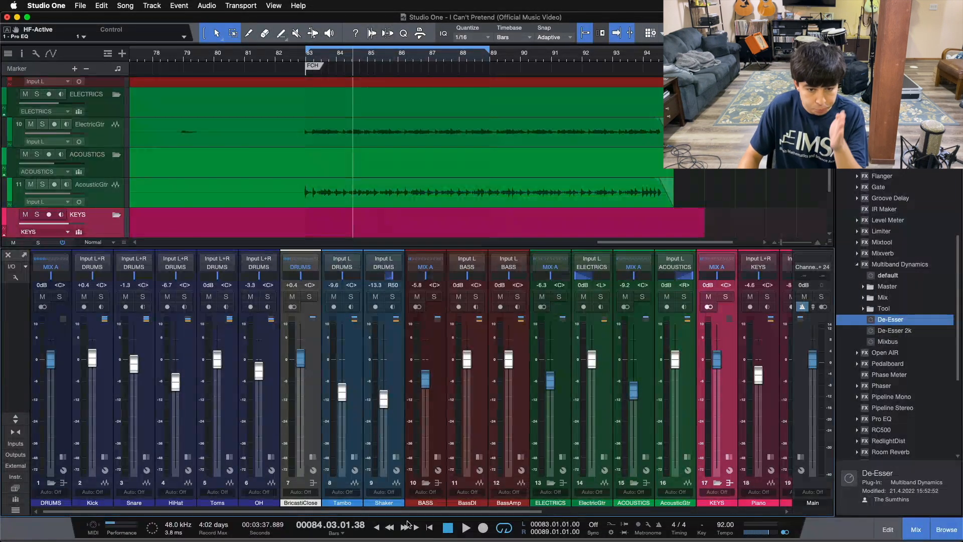
left_click_drag(404, 512, 513, 512)
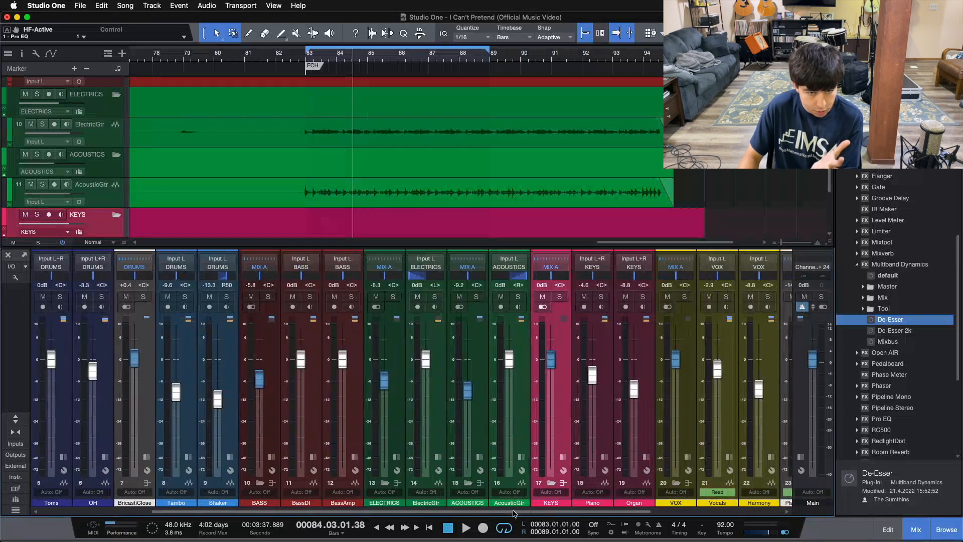
left_click_drag(513, 512, 583, 513)
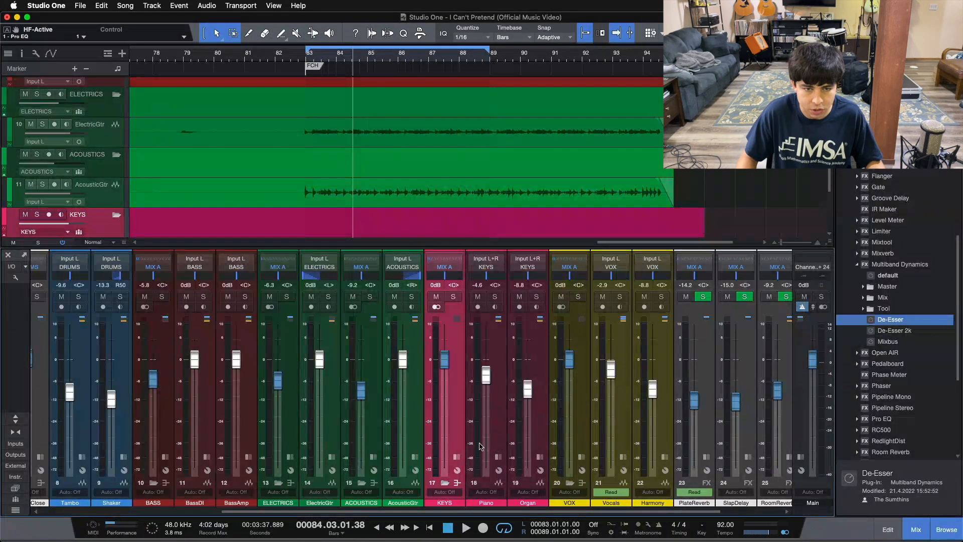
left_click(286, 297)
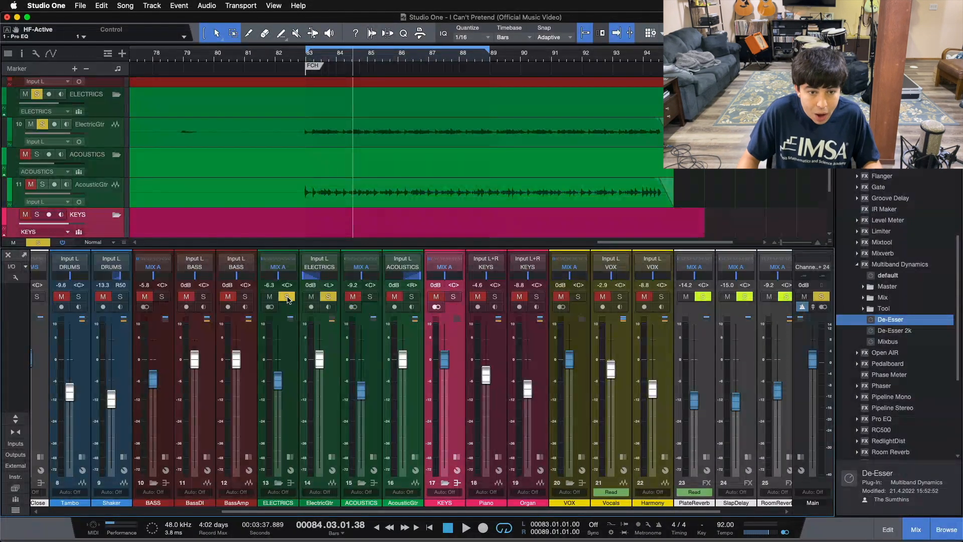
left_click(370, 296)
left_click(453, 297)
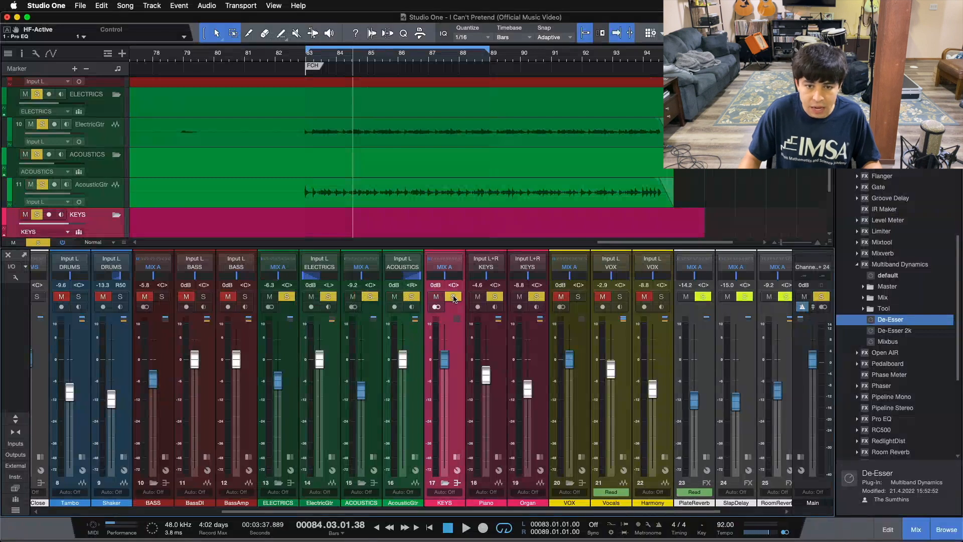
Listen to the soloed guitar and keys buses from bar 83, and clear all solos.
key("space")
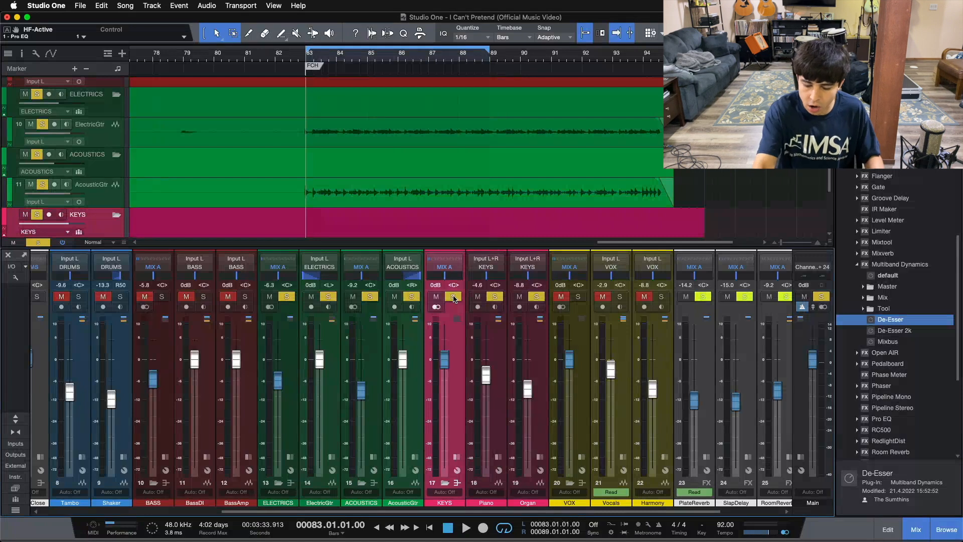
key("space")
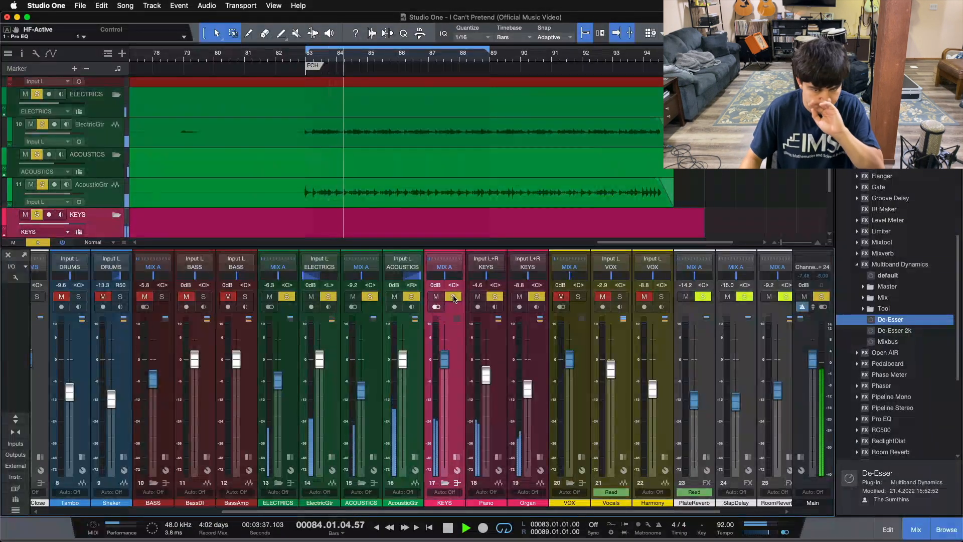
scroll(509, 506, "right", 3)
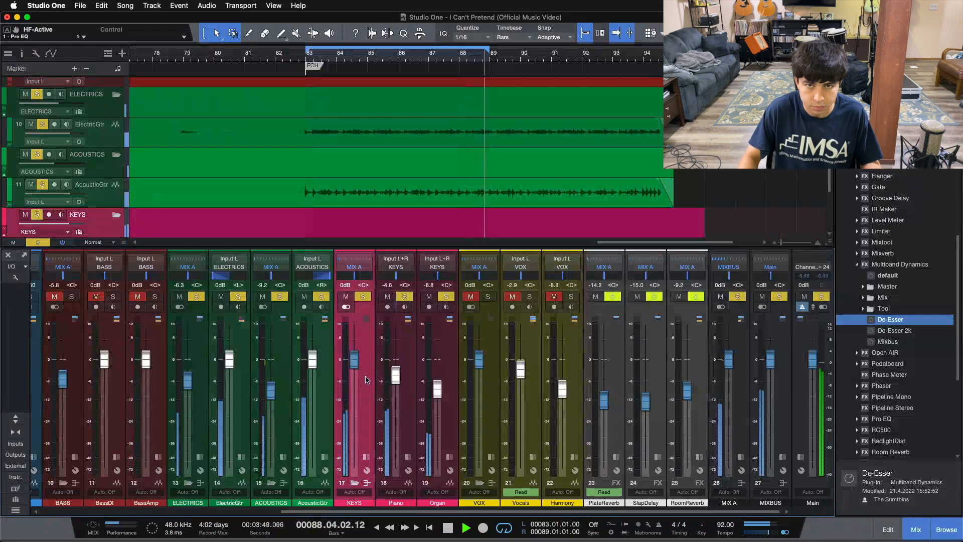
key("space")
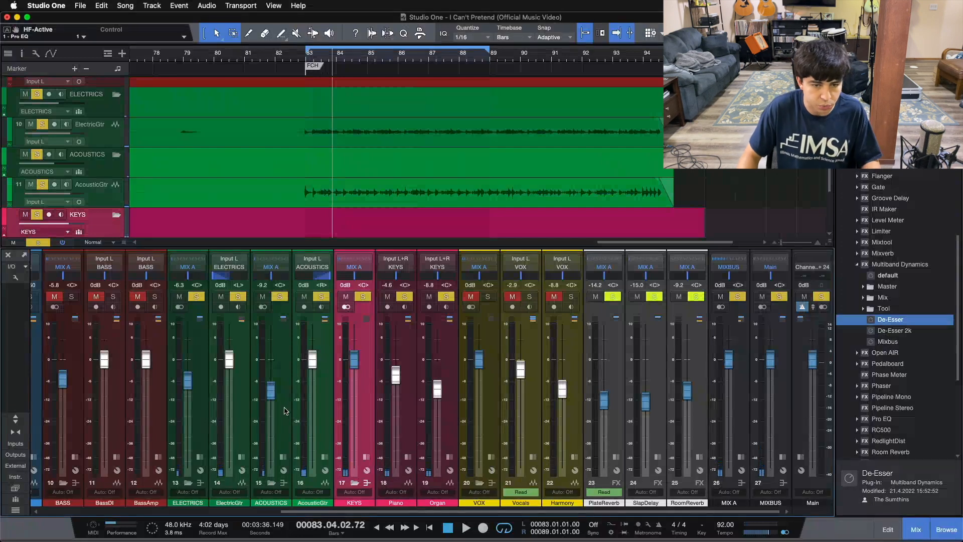
key("shift+s")
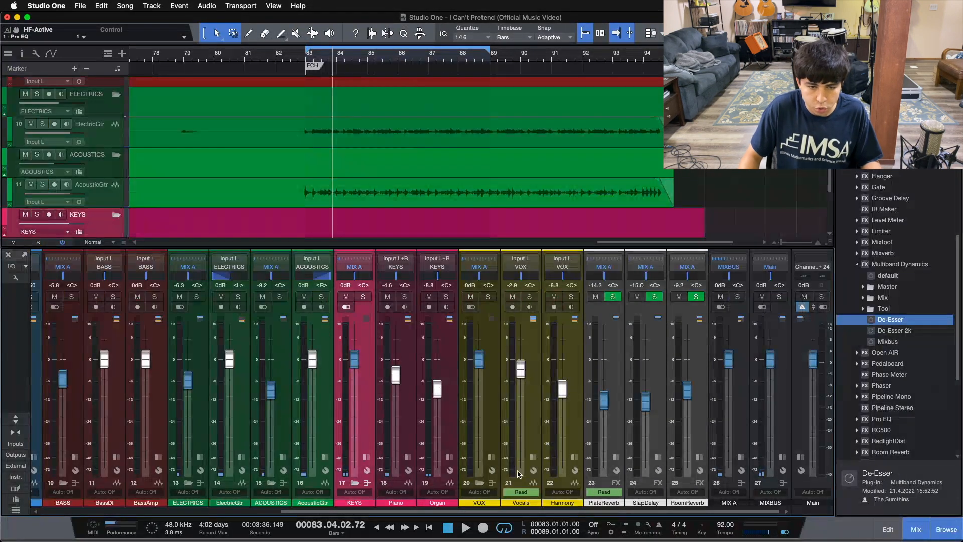
Add one bus for the ELECTRICS, ACOUSTICS and KEYS channels, and place it directly before MIX A.
left_click(196, 410)
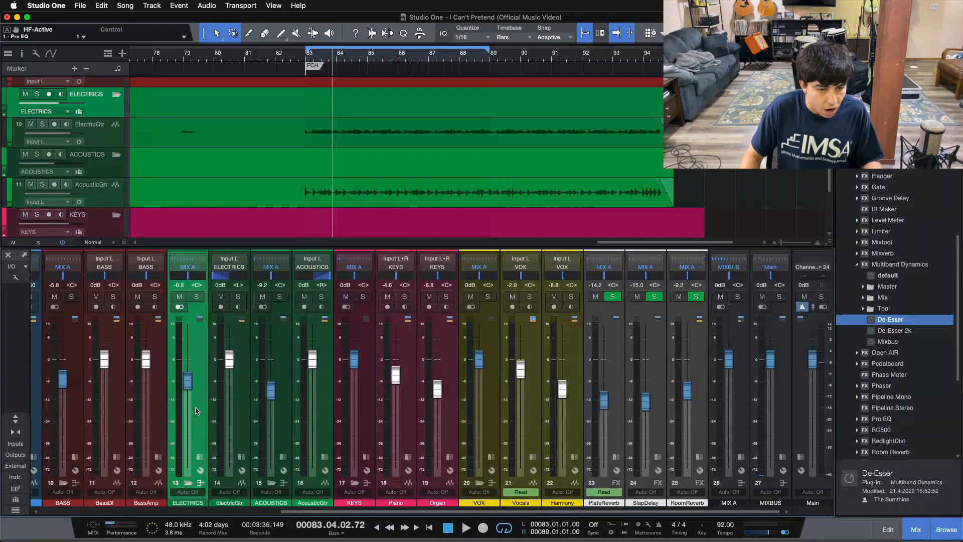
left_click(287, 416, "super")
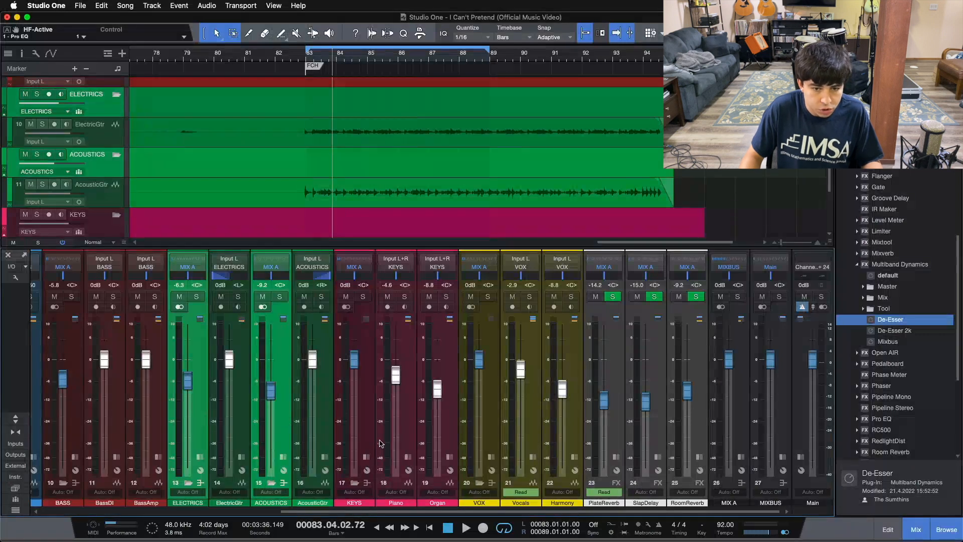
left_click(367, 405, "super")
right_click(367, 406)
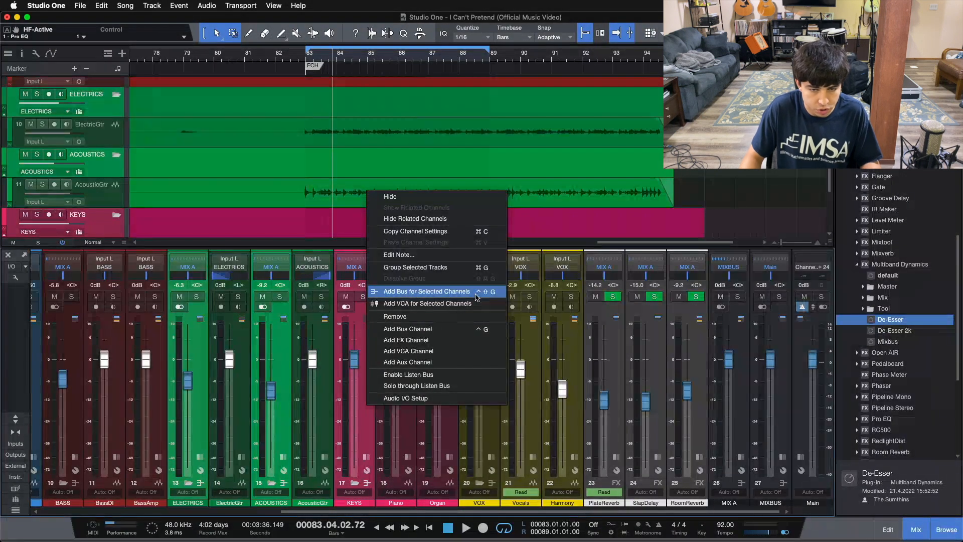
left_click(391, 292)
left_click_drag(406, 421, 749, 387)
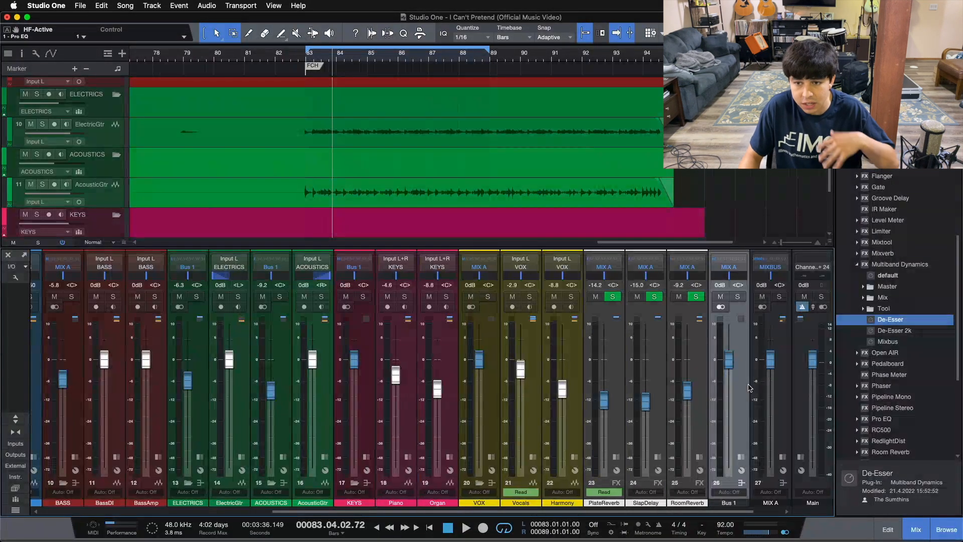
Rename the new bus ALLMUSIC.
scroll(707, 511, "right", 2)
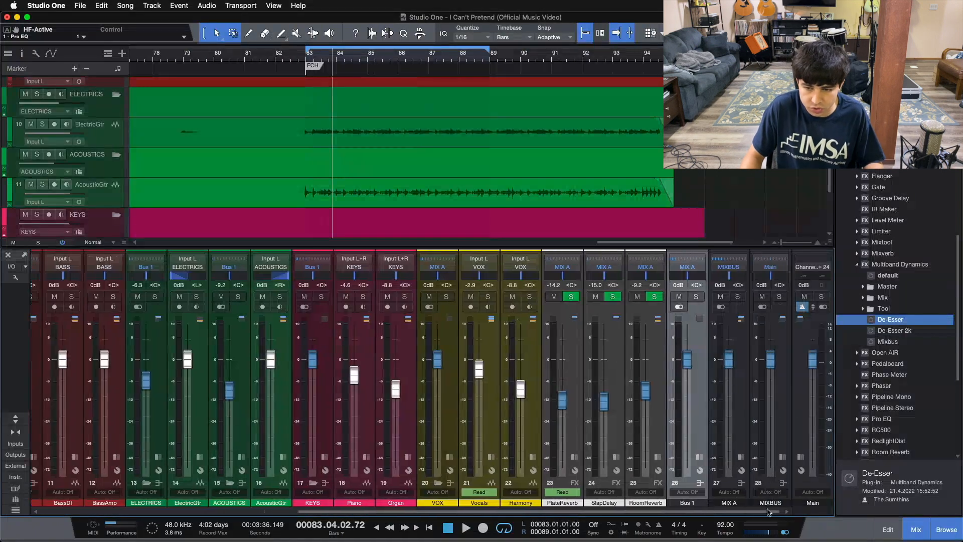
double_click(695, 503)
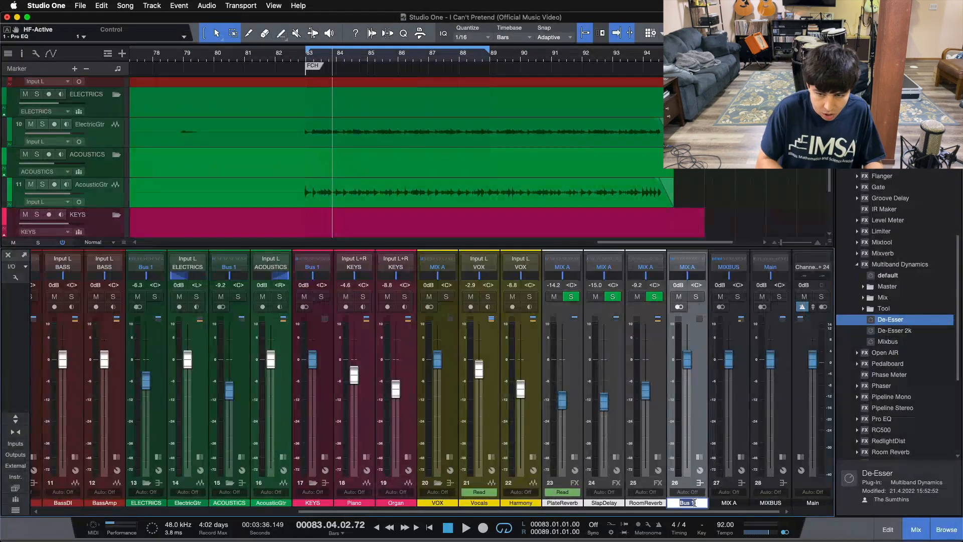
type("MUSIC")
key("BackSpace")
key("BackSpace")
key("BackSpace")
type("USIC")
key("Return")
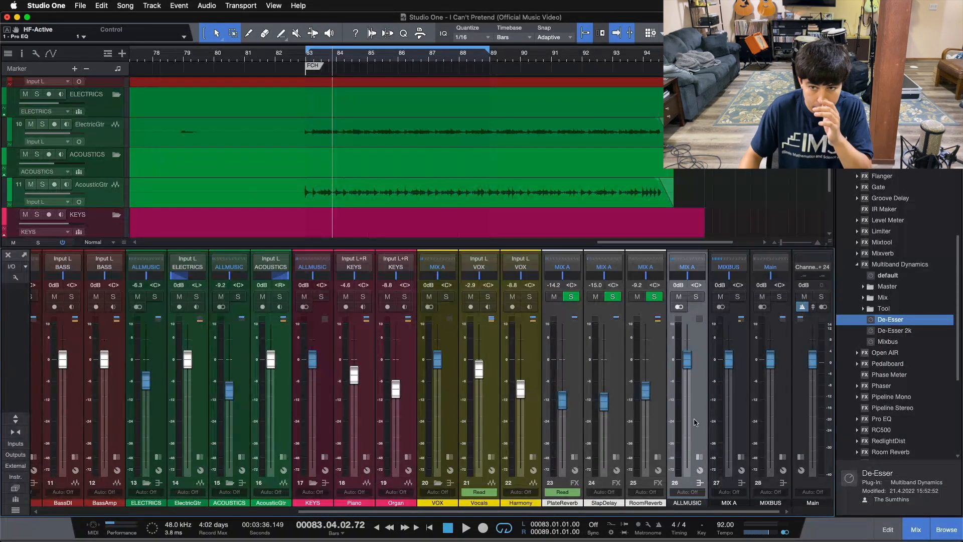
Show the ALLMUSIC bus's inserts, and solo the bus to listen to it from bar 83.
left_click(698, 456)
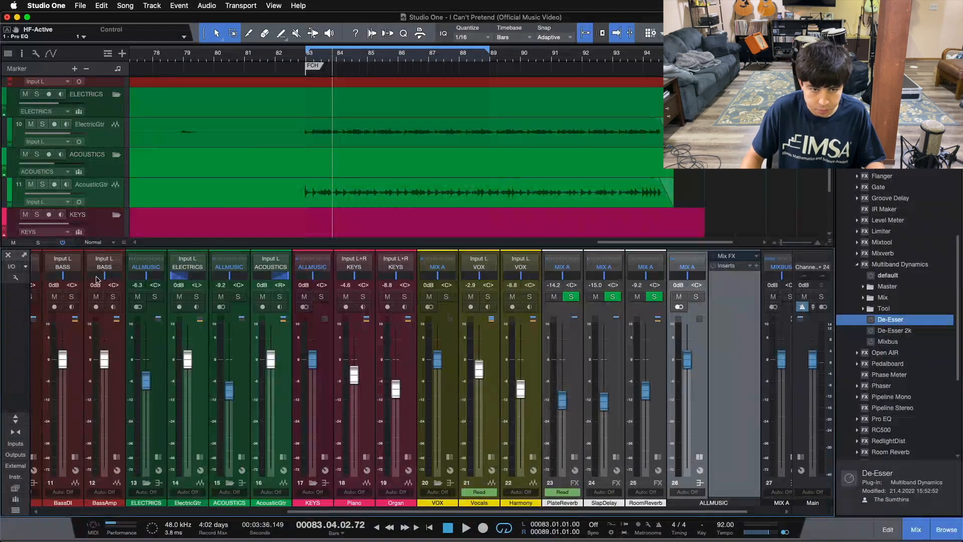
left_click(243, 424)
left_click(148, 411)
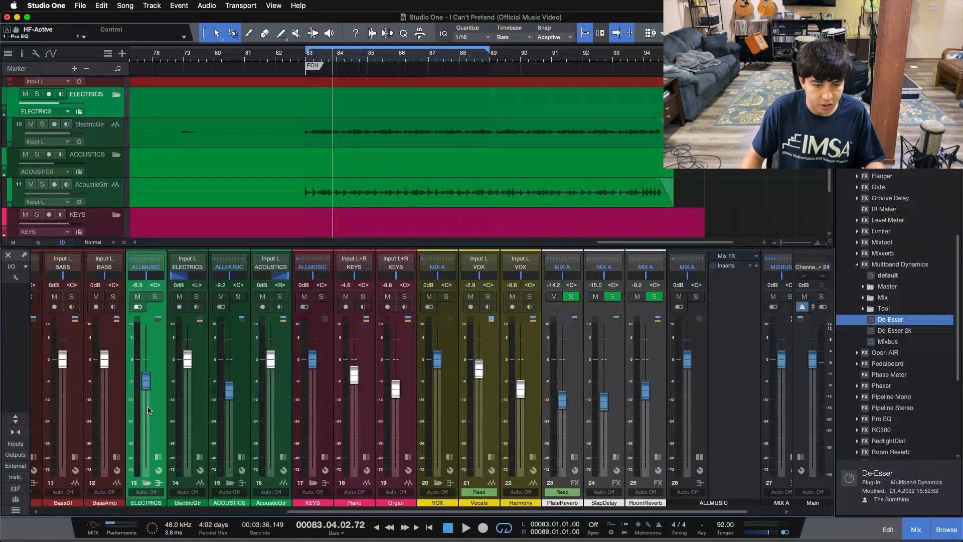
left_click(695, 297)
key("space")
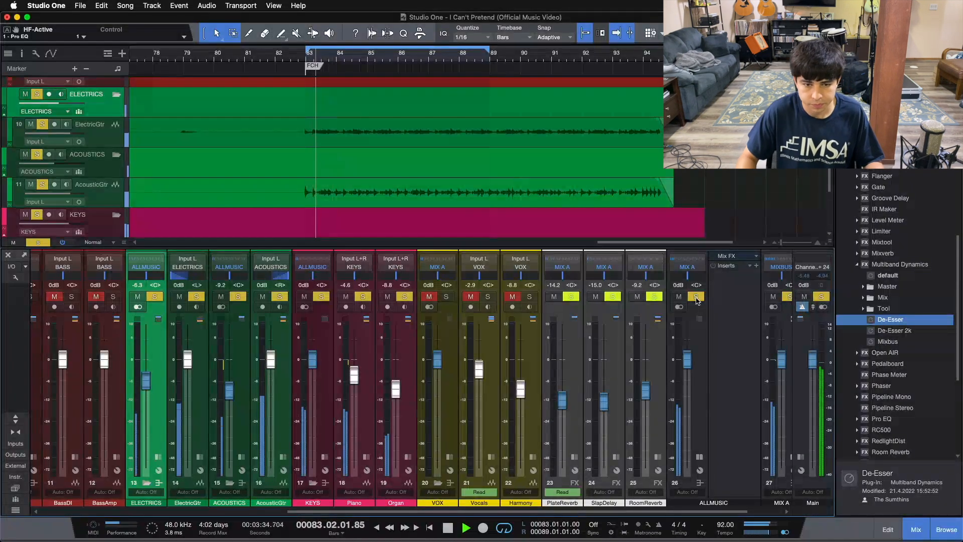
left_click_drag(521, 511, 554, 511)
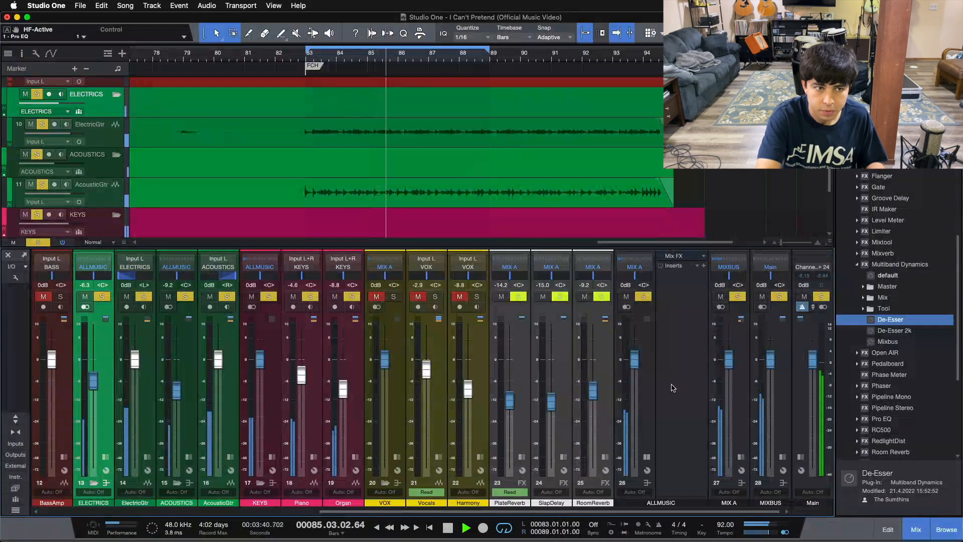
key("space")
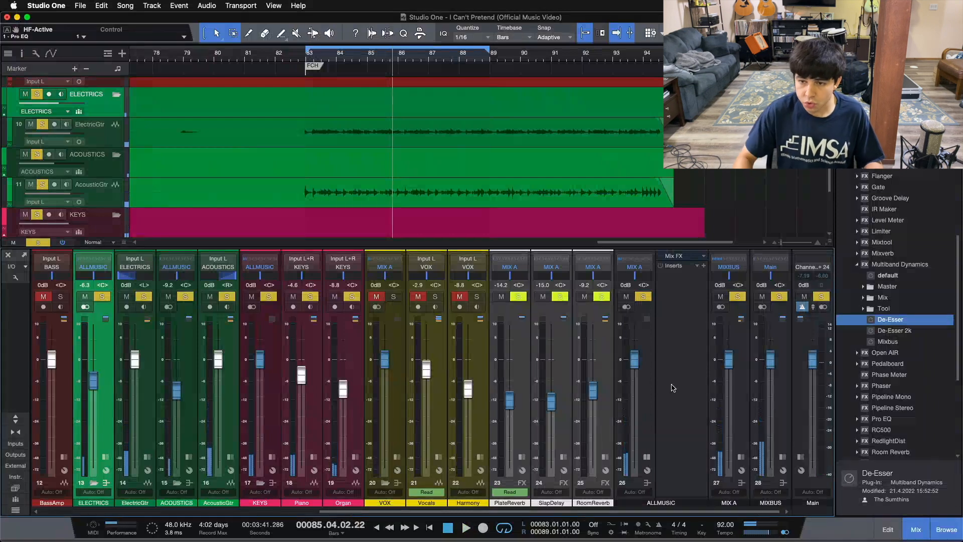
Insert the PreSonus Binaural Pan effect on the ALLMUSIC bus.
scroll(901, 306, "up", 10)
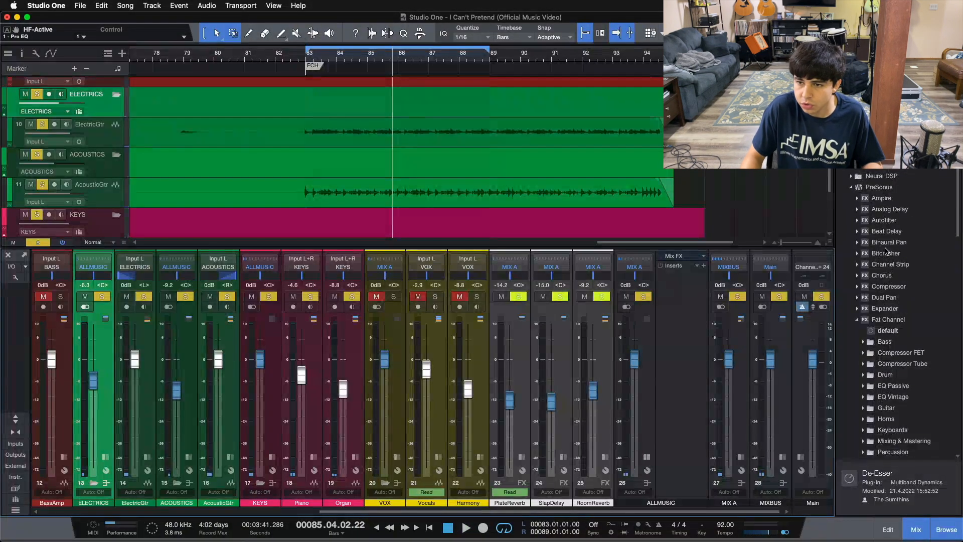
left_click_drag(887, 242, 684, 297)
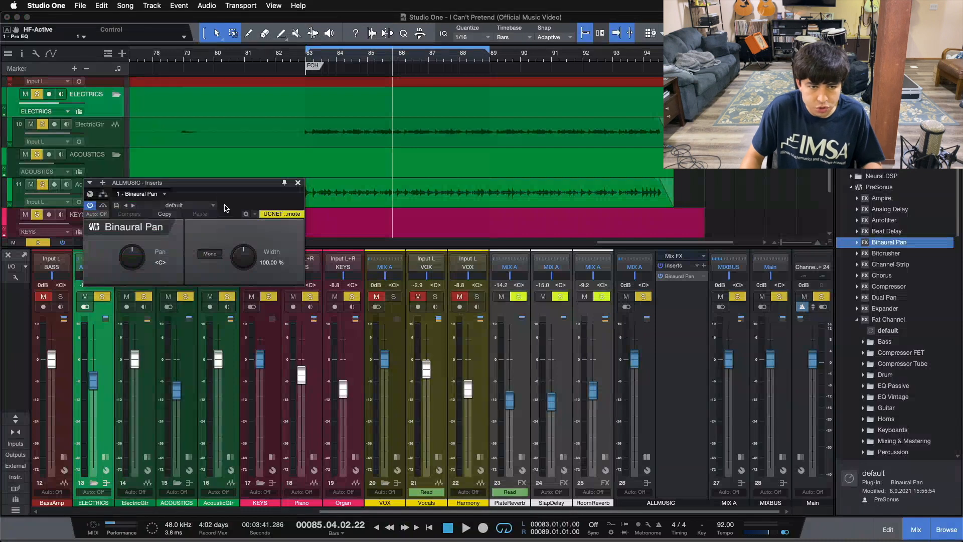
left_click_drag(225, 208, 277, 322)
Insert a Pro EQ on the ALLMUSIC bus ahead of Binaural Pan.
scroll(942, 339, "down", 6)
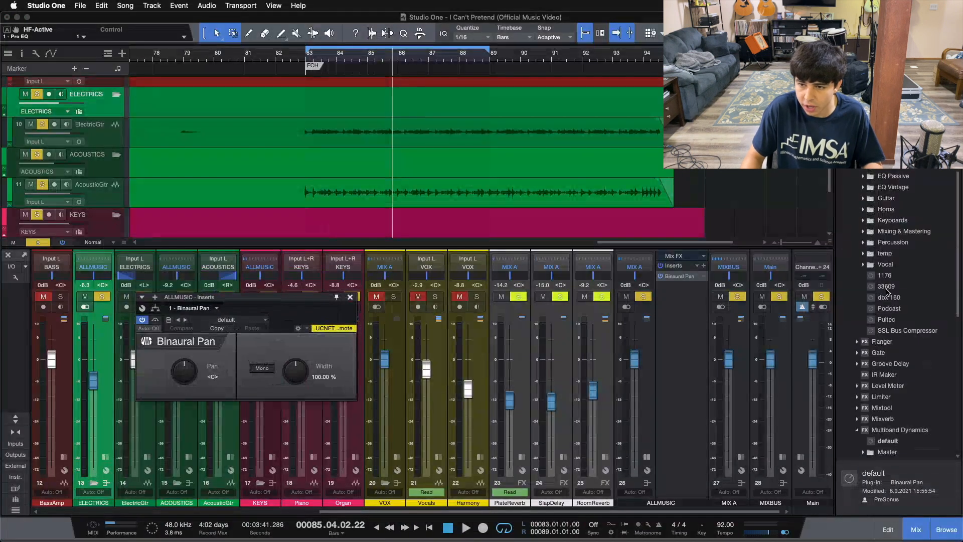
scroll(885, 290, "down", 6)
left_click_drag(877, 386, 676, 275)
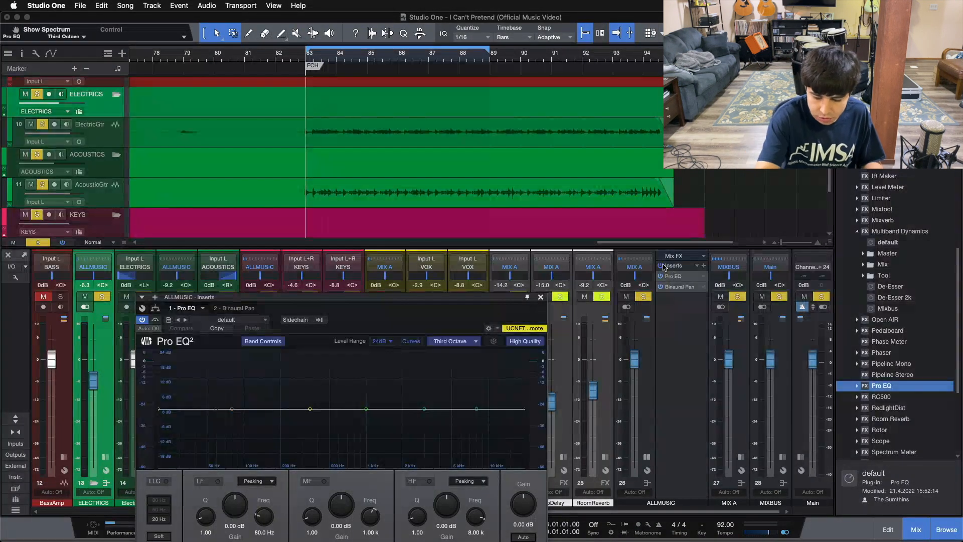
Enable the Pro EQ's 12 dB/Oct low cut during playback and set its frequency to 79.6 Hz.
key("space")
left_click_drag(382, 312, 421, 177)
left_click_drag(221, 451, 230, 449)
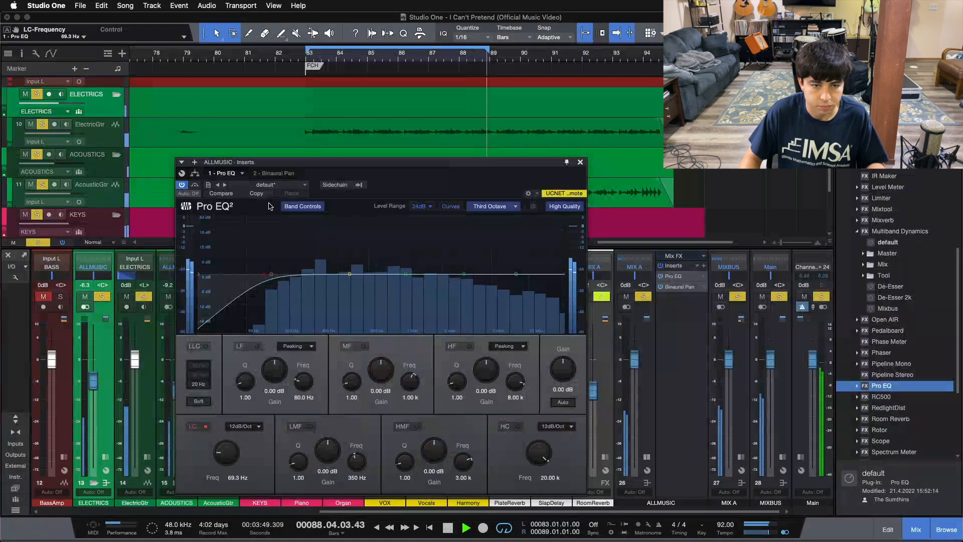
left_click_drag(226, 460, 226, 459)
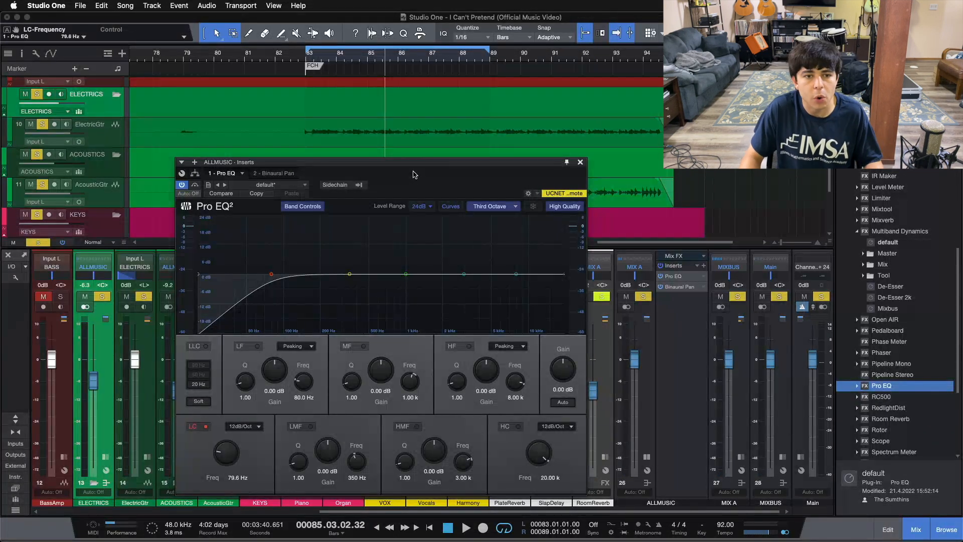
Bring up the ALLMUSIC bus's Binaural Pan, play from bar 83, and set its width to 120%.
left_click(284, 173)
left_click_drag(321, 179, 518, 347)
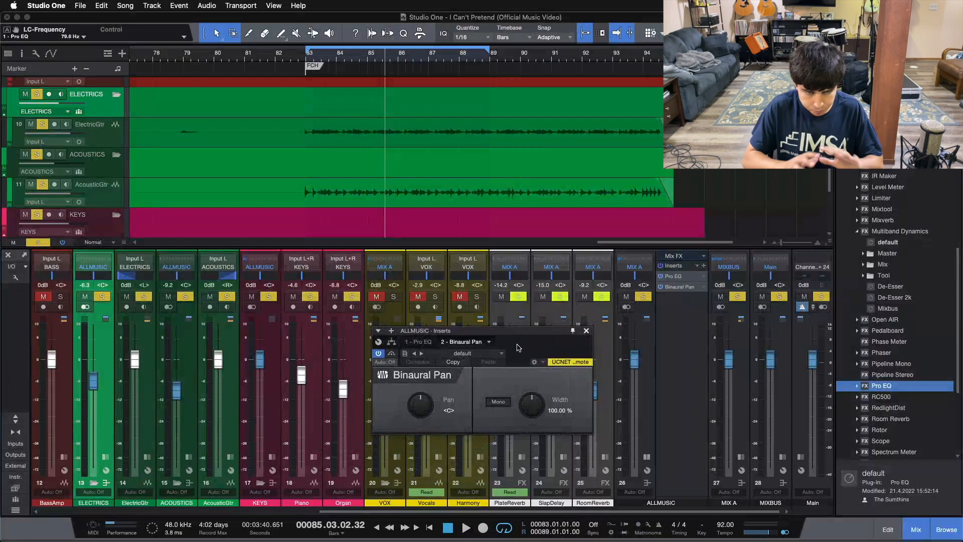
key("KP_1")
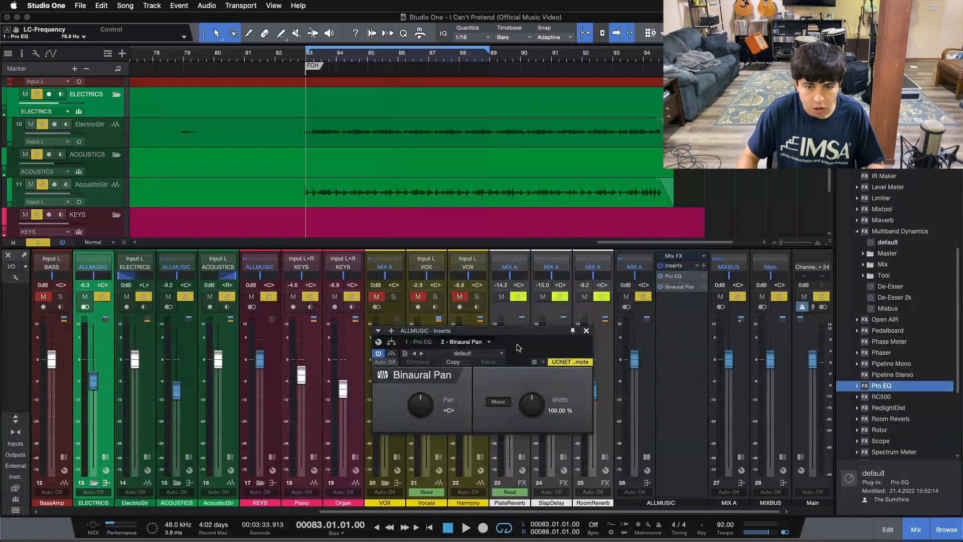
key("space")
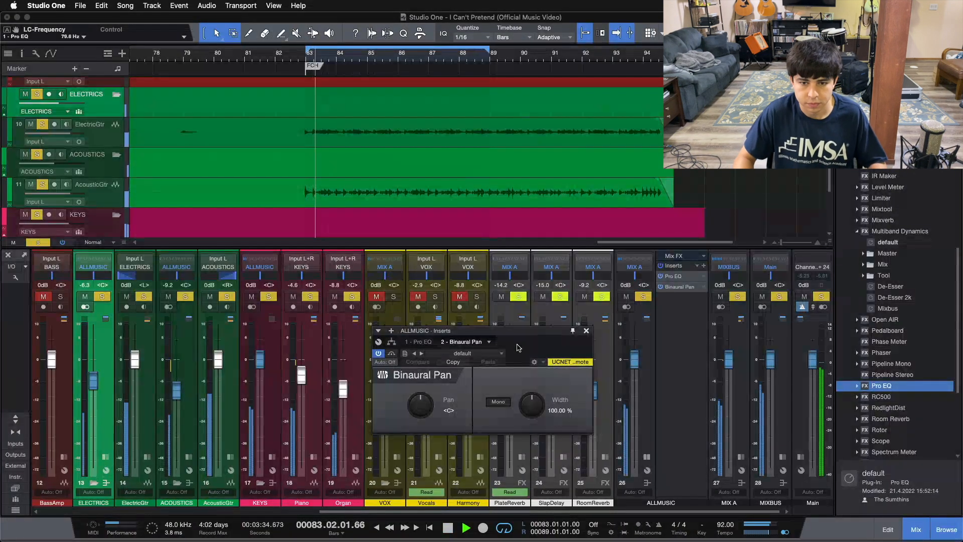
mouse_move(533, 410)
left_mouse_down()
mouse_move(516, 304)
mouse_move(535, 412)
left_mouse_up()
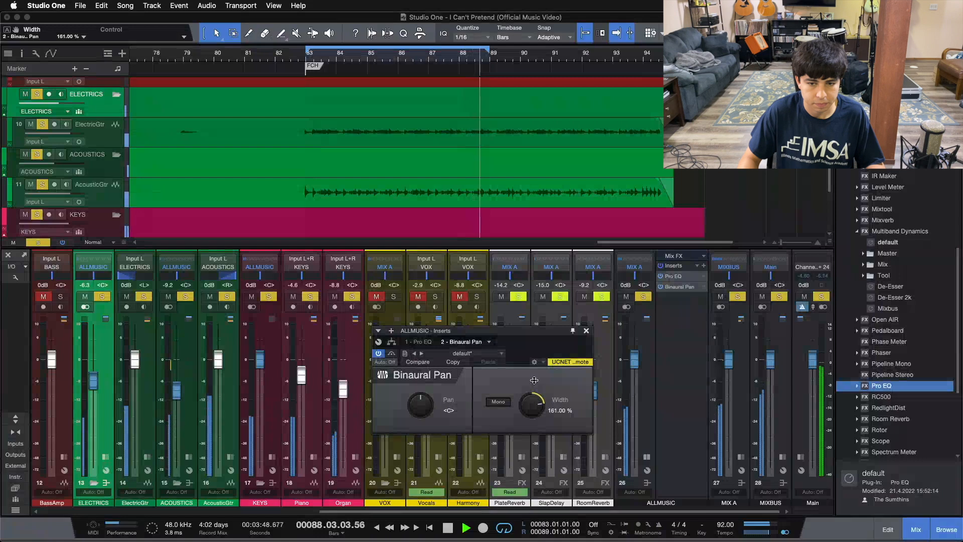
left_click_drag(534, 380, 540, 411)
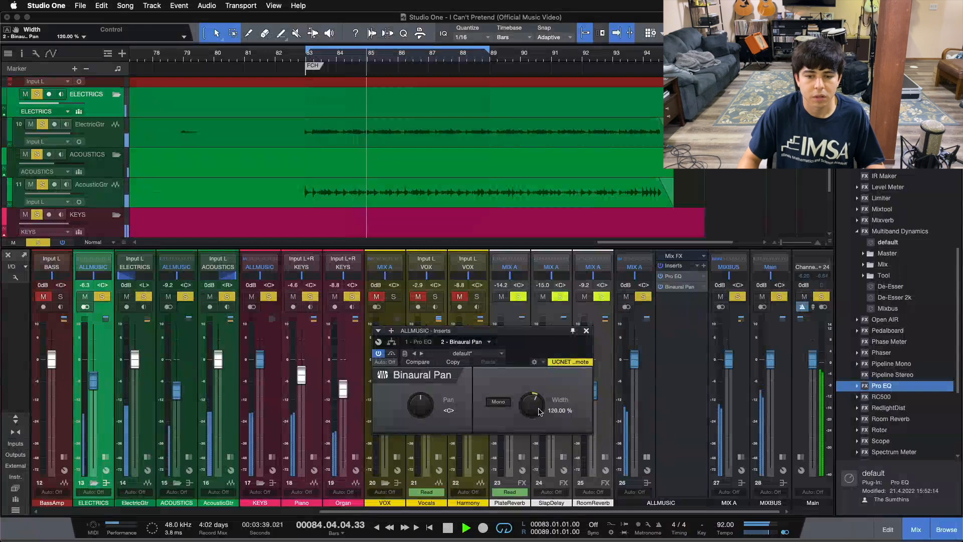
Compare the soloed ALLMUSIC bus with Binaural Pan bypassed and active during playback from bar 83.
left_click(391, 354)
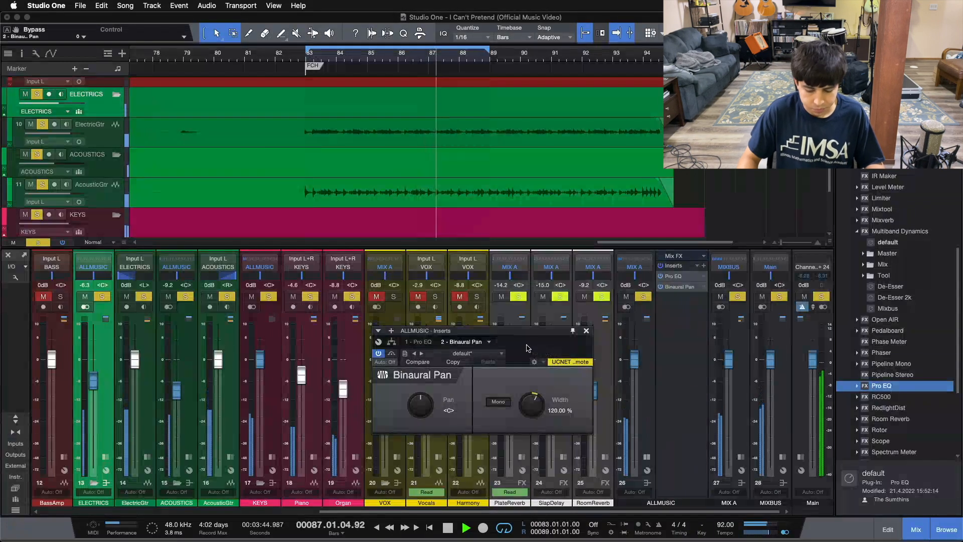
key("space")
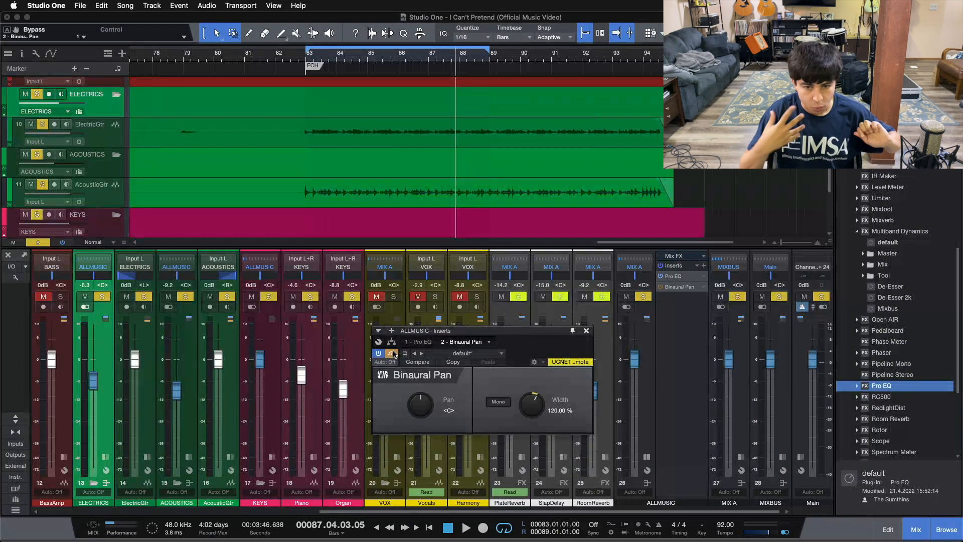
key("space")
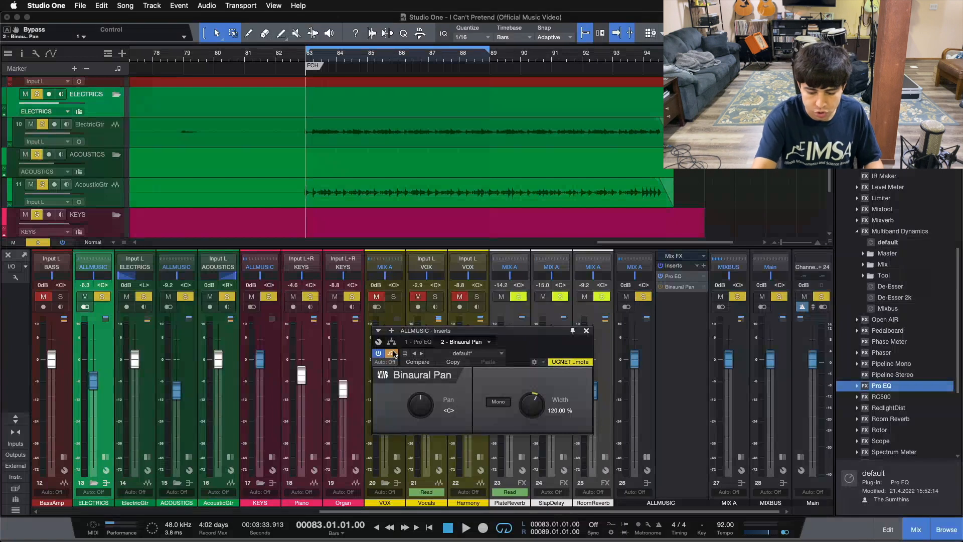
key("space")
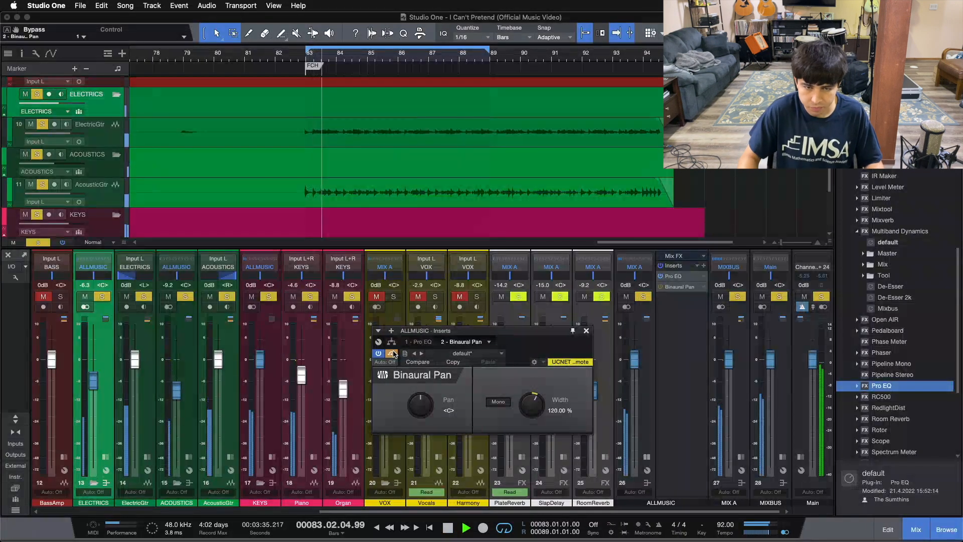
left_click(392, 353)
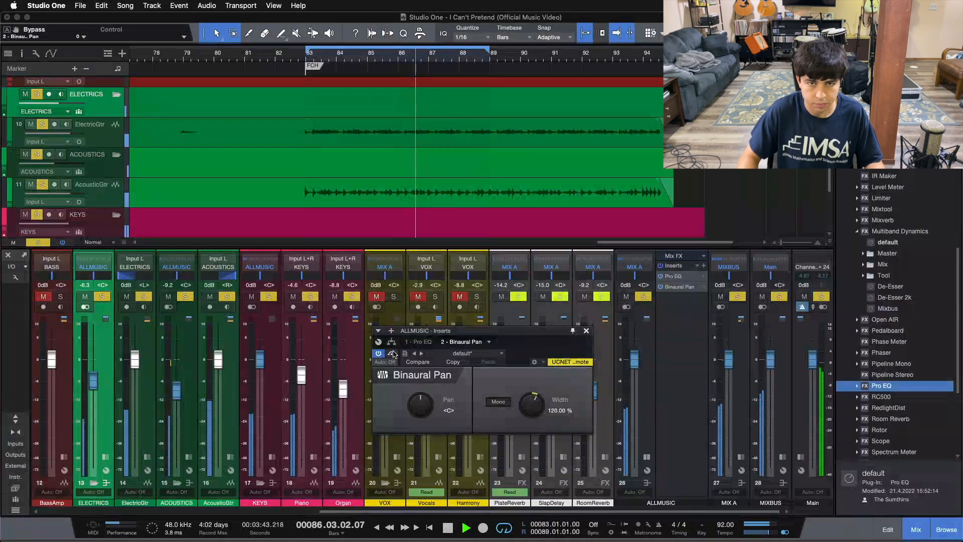
left_click(392, 353)
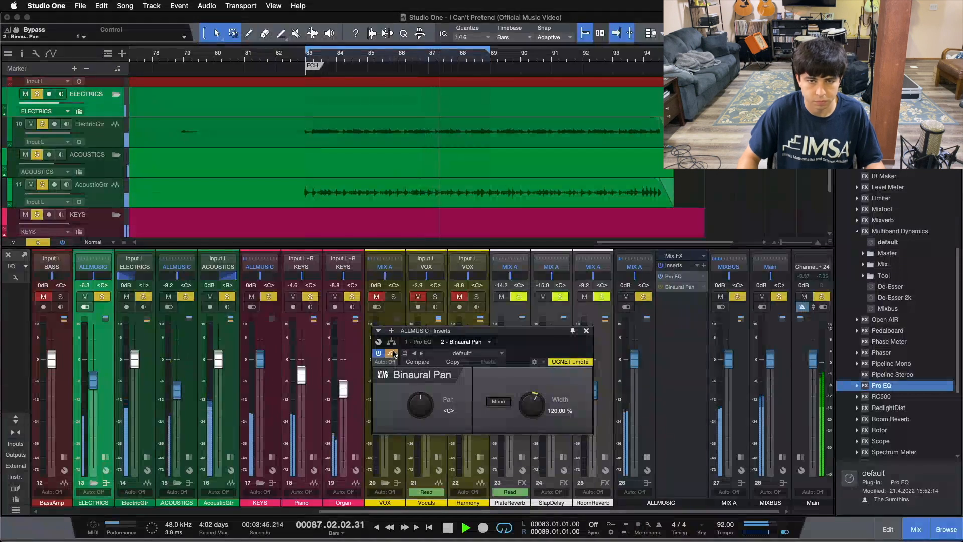
left_click(392, 354)
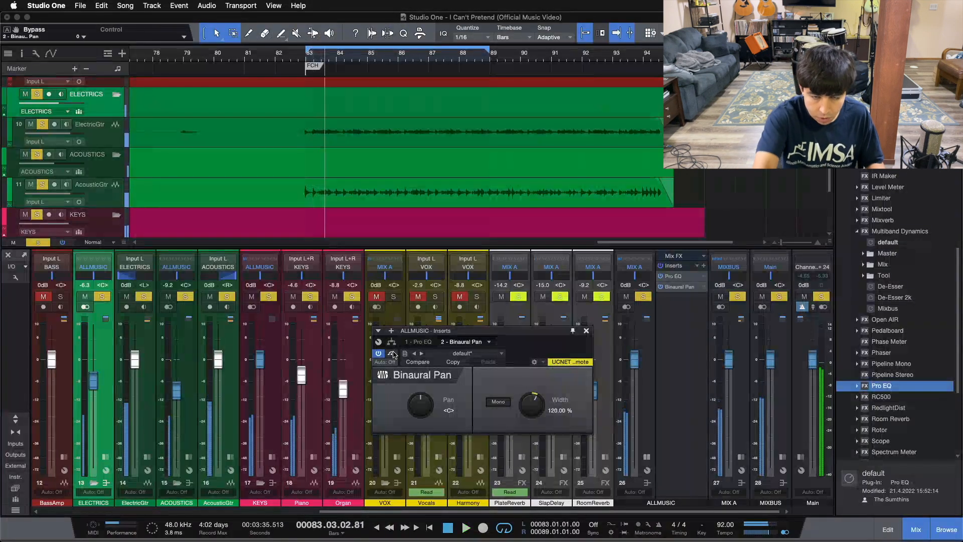
Clear all solos and compare the full mix from bar 83 with Binaural Pan bypassed and active, leaving it active.
key("shift+s")
key("KP_1")
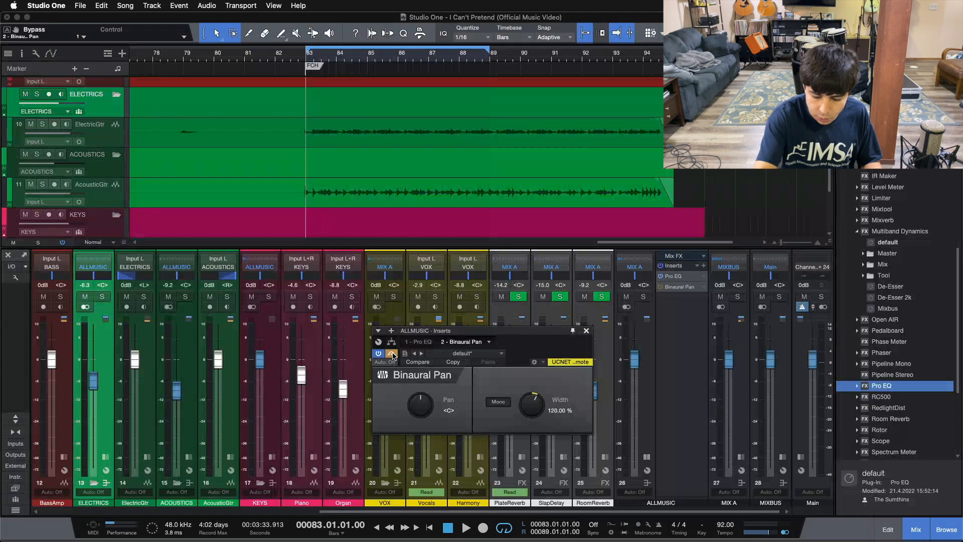
key("space")
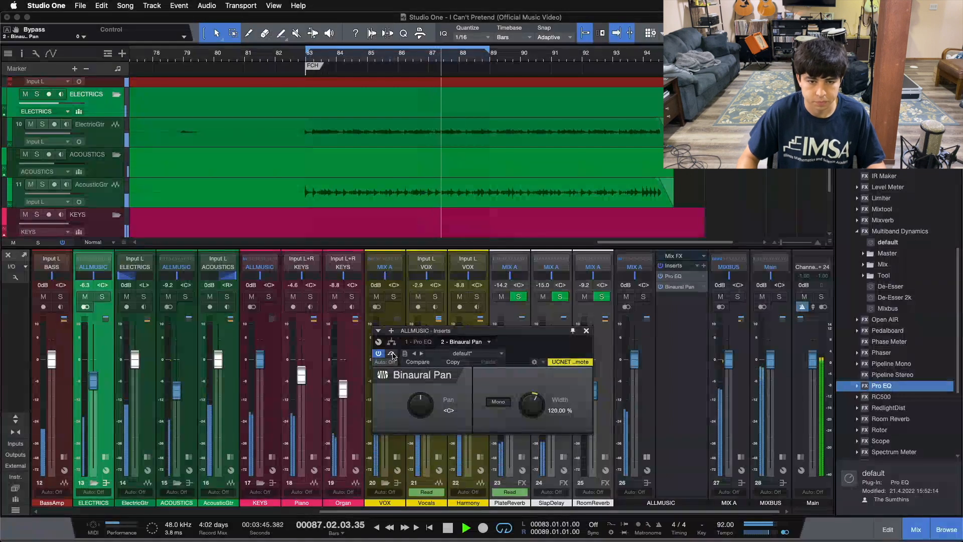
left_click(392, 355)
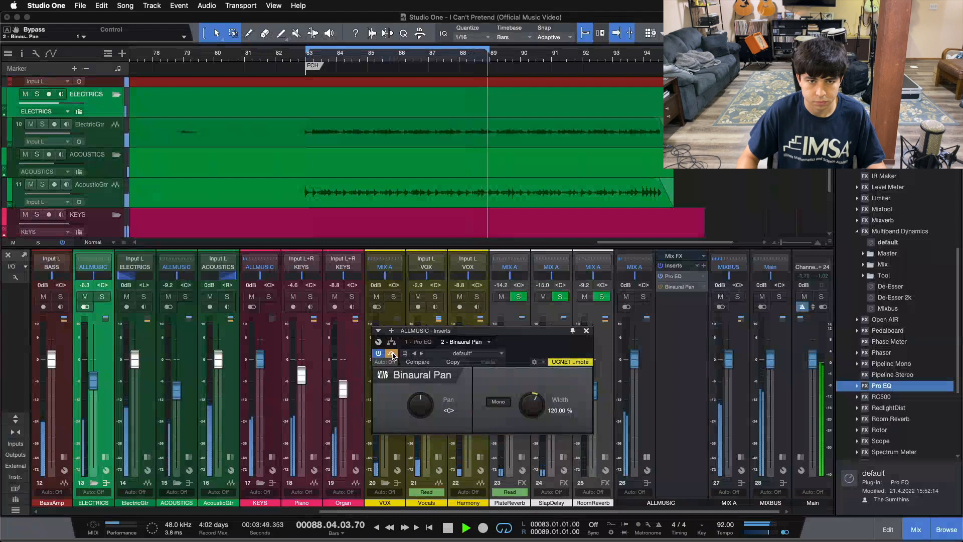
left_click(393, 355)
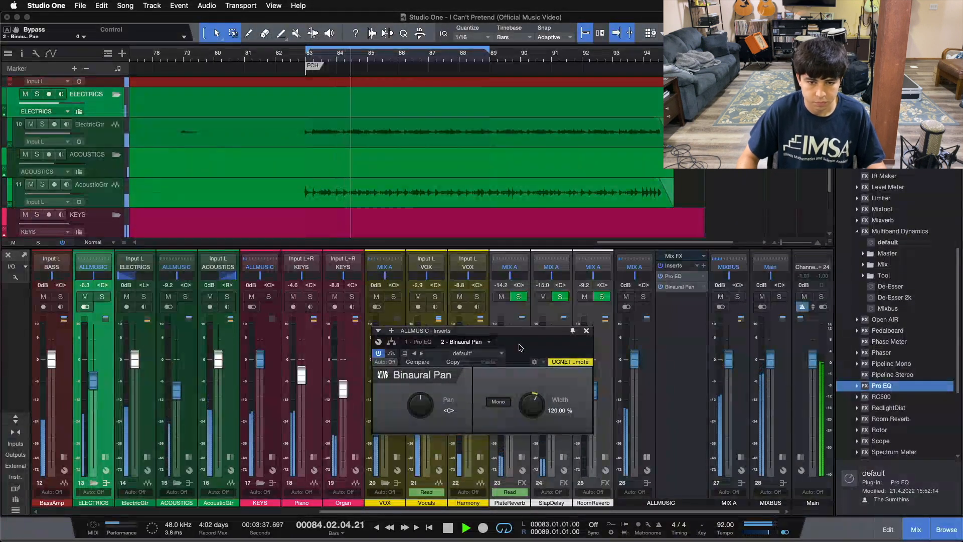
left_click(391, 354)
left_click(391, 354)
key("space")
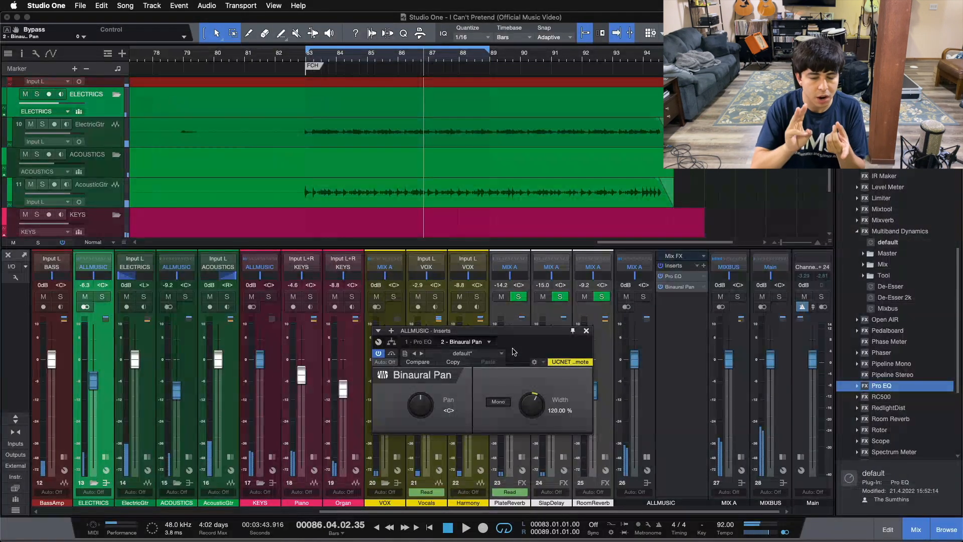
Add a Splitter between Pro EQ and Binaural Pan in the ALLMUSIC insert routing and set it to Frequency Split.
left_click_drag(514, 356, 558, 399)
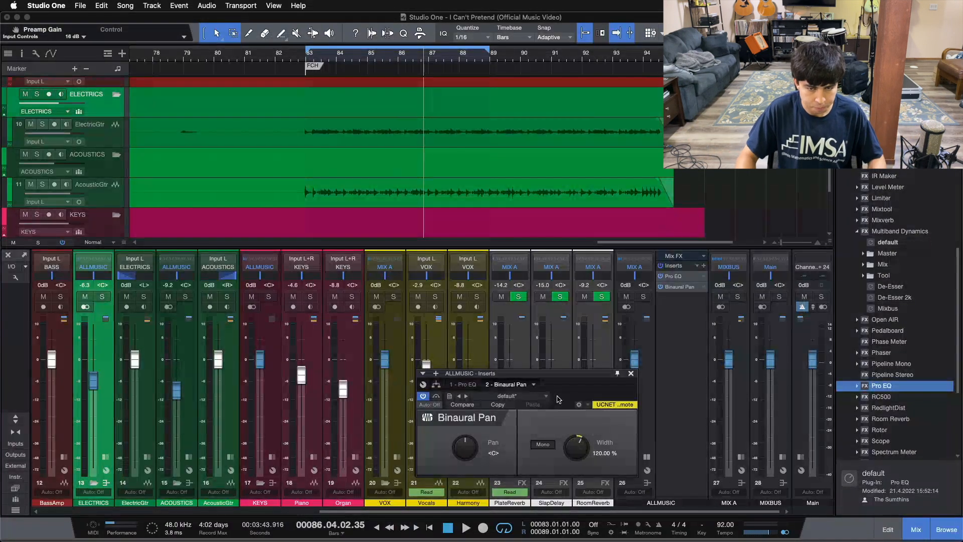
left_click(436, 384)
left_click_drag(662, 393, 521, 284)
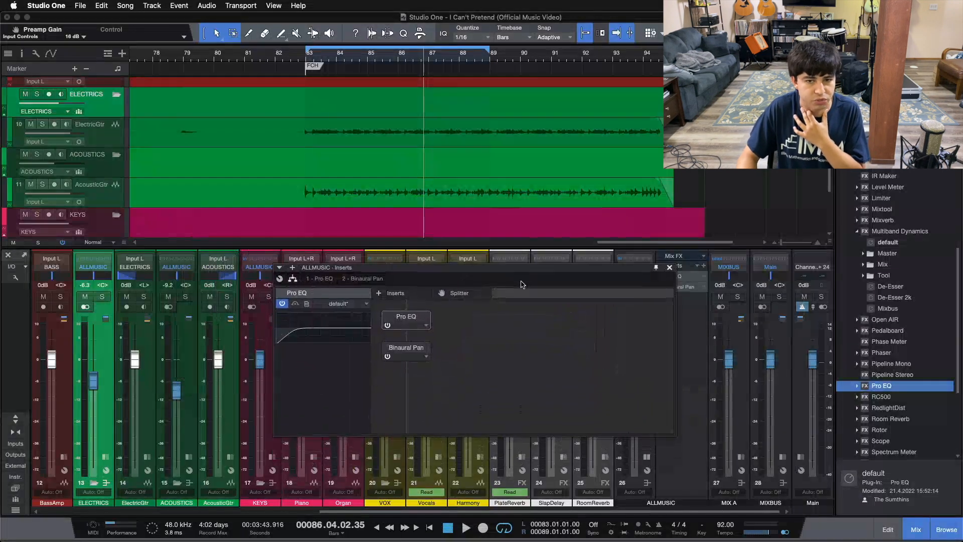
left_click_drag(485, 296, 406, 337)
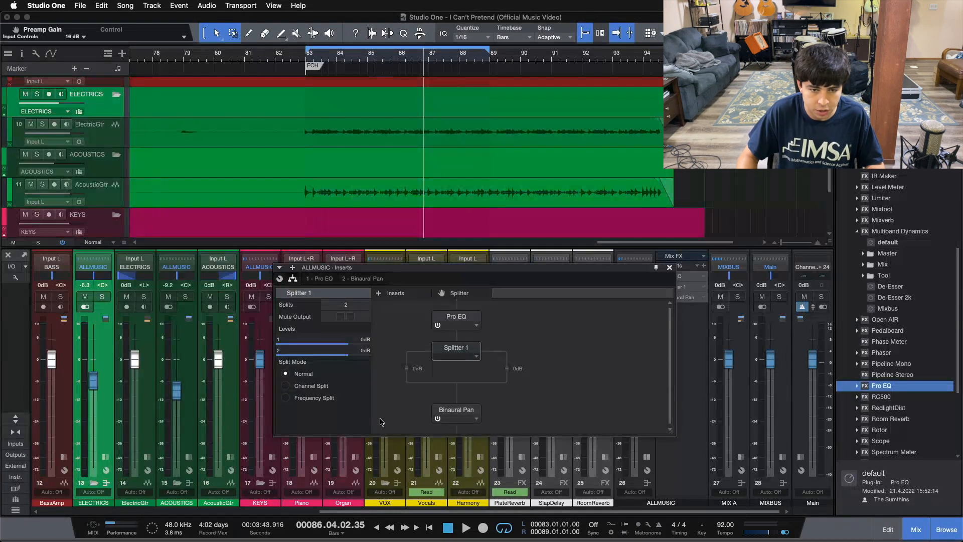
left_click(285, 398)
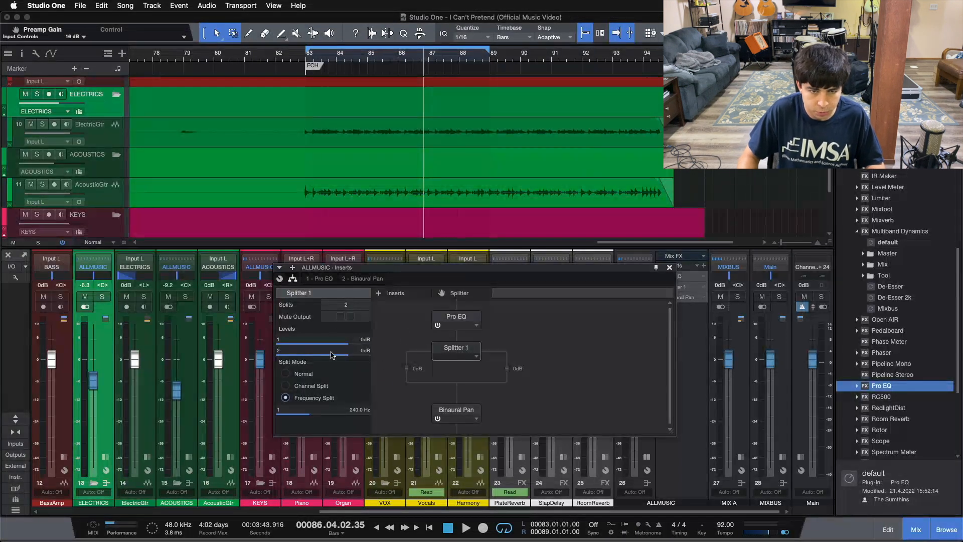
Bring up the ALLMUSIC bus's Pro EQ and solo the bus during playback from bar 83.
left_click(329, 278)
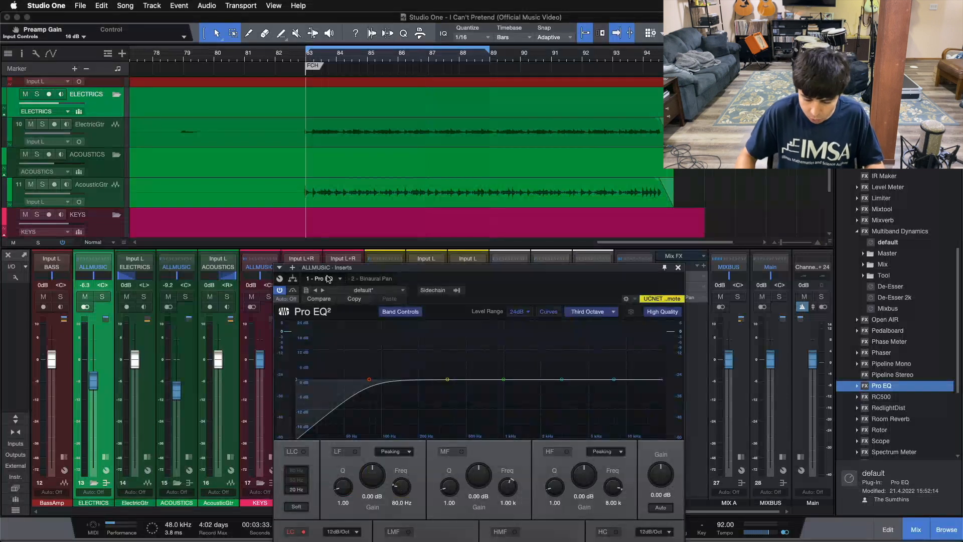
key("space")
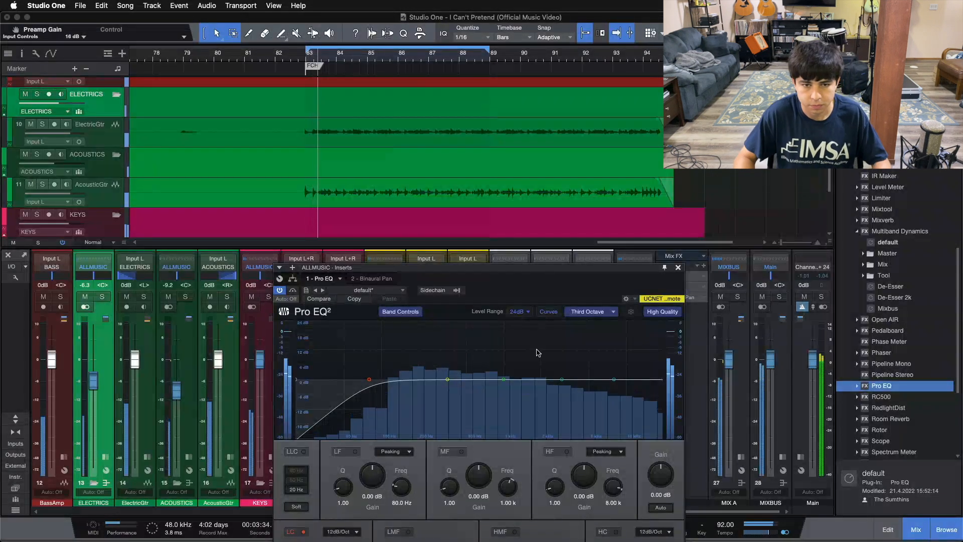
left_click_drag(524, 293, 370, 219)
left_click(643, 297)
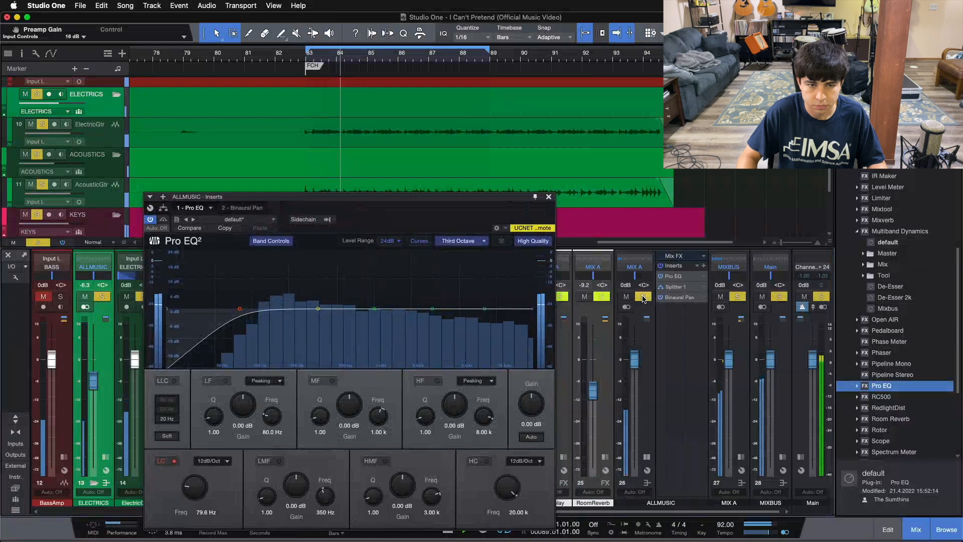
left_click_drag(399, 213, 513, 222)
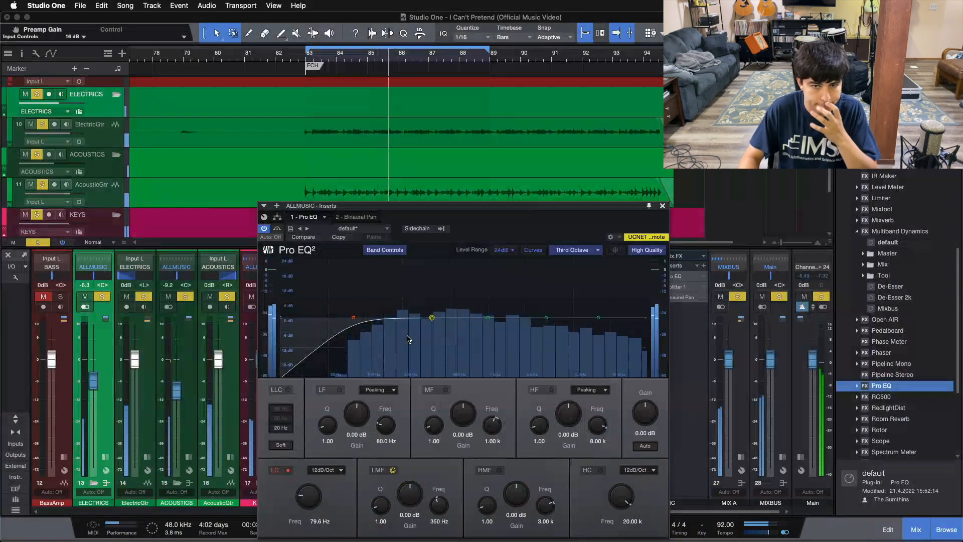
Audition the low mids by setting the Pro EQ's low cut to 148 Hz and an enabled high cut to 459 Hz.
left_click_drag(308, 505, 310, 501)
scroll(310, 502, "up", 4)
scroll(309, 502, "up", 3)
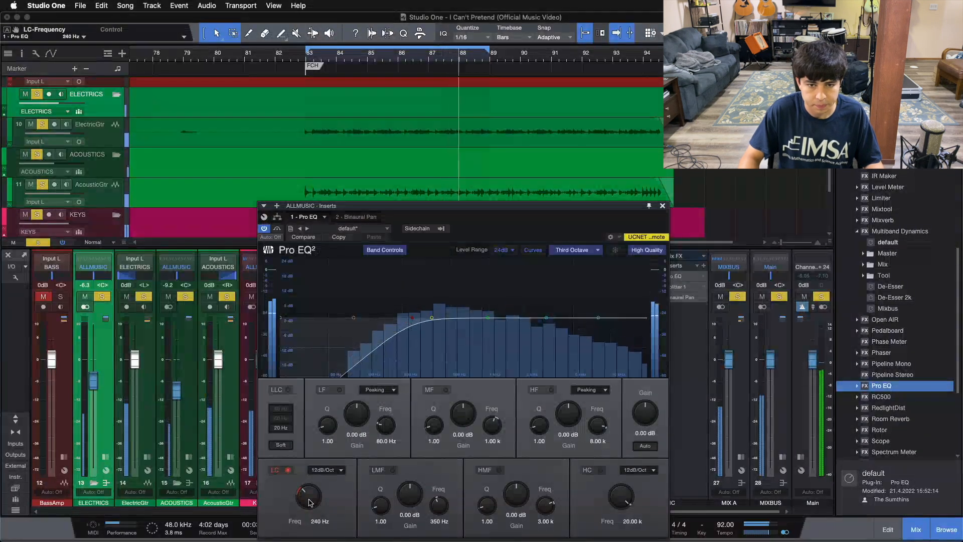
scroll(310, 503, "up", 1)
scroll(309, 501, "down", 4)
left_click(600, 470)
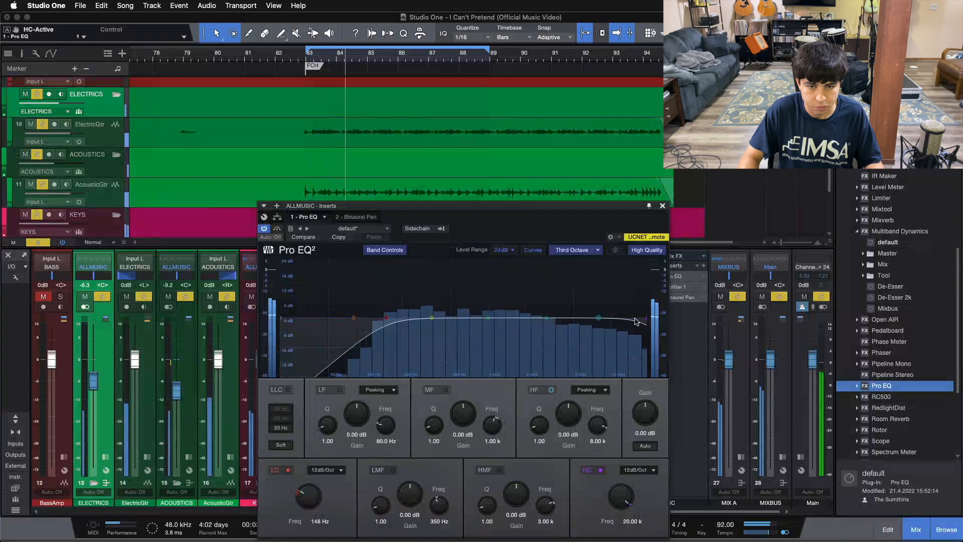
left_click_drag(639, 322, 447, 321)
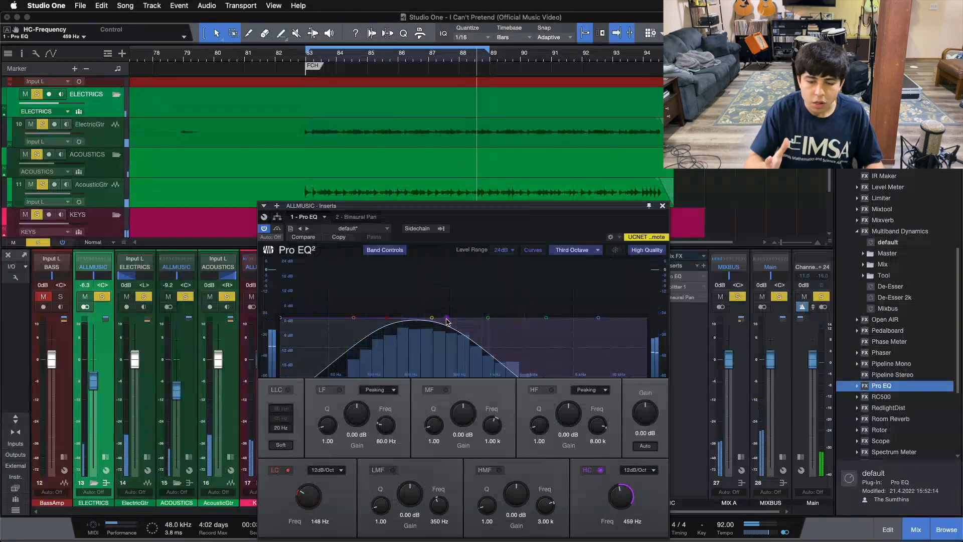
Reset the Pro EQ's high cut frequency and disable the high cut, and set the low cut frequency to 80 Hz.
left_click(621, 497, "super")
left_click(597, 472)
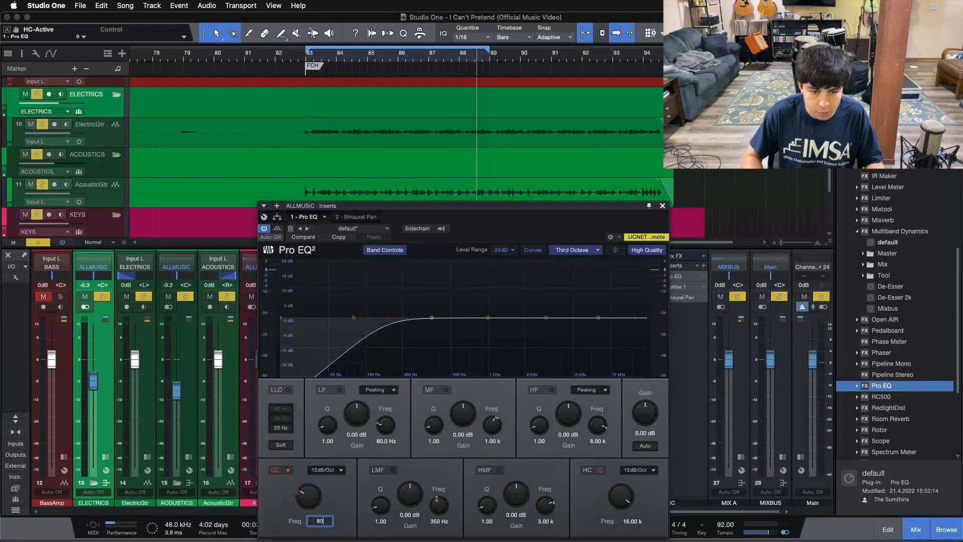
key("Return")
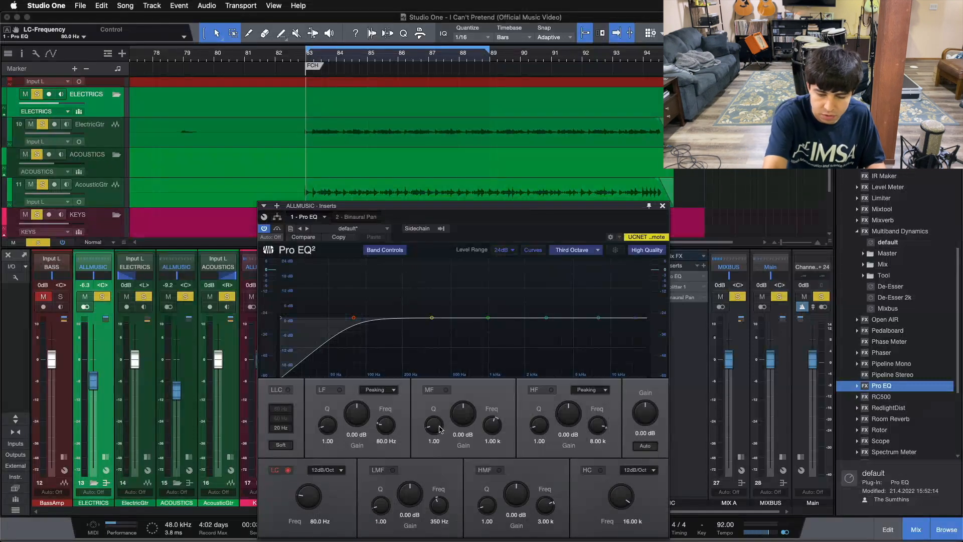
Sweep the Pro EQ's low cut up to 450 Hz during playback, and reset it to 80 Hz.
key("space")
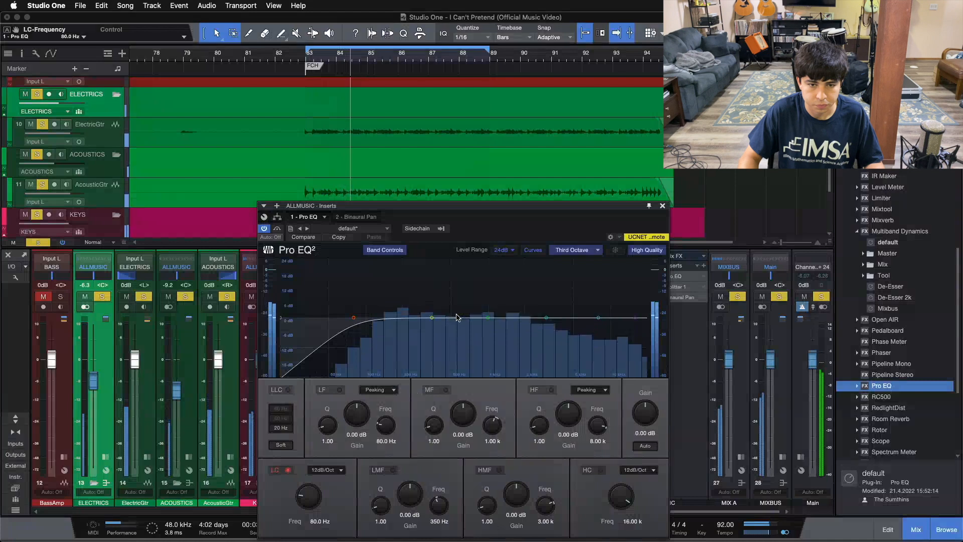
left_click_drag(311, 497, 314, 479)
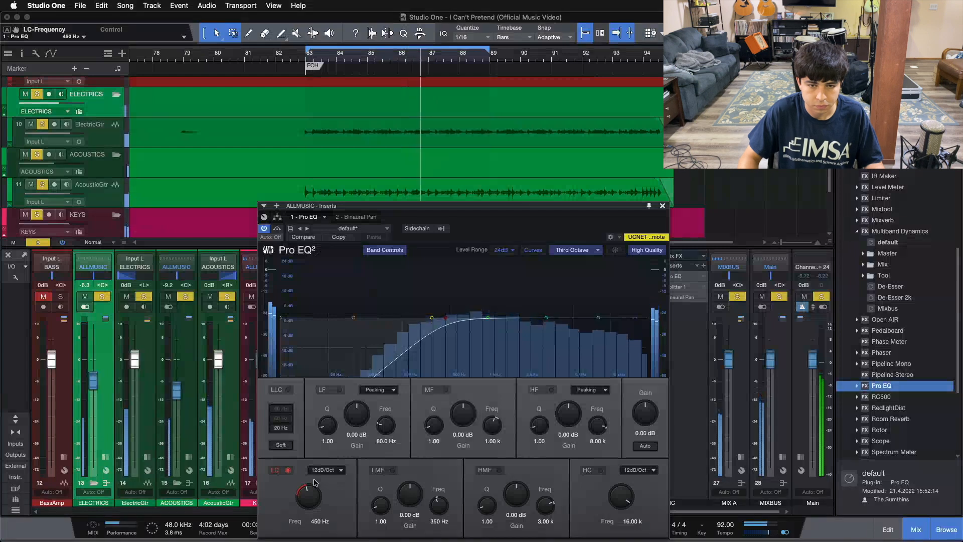
left_click(314, 484, "super")
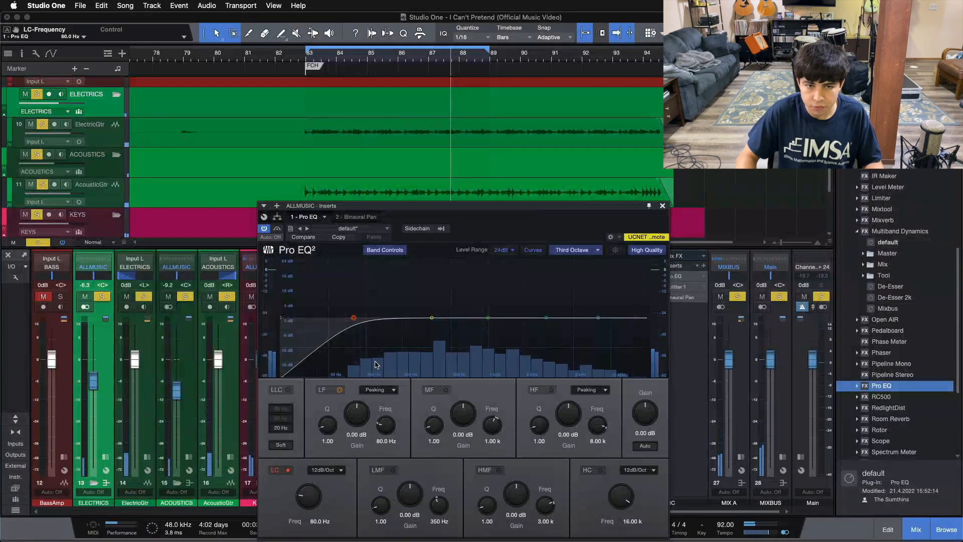
Stop playback and show the ALLMUSIC bus's insert routing with the Splitter.
key("space")
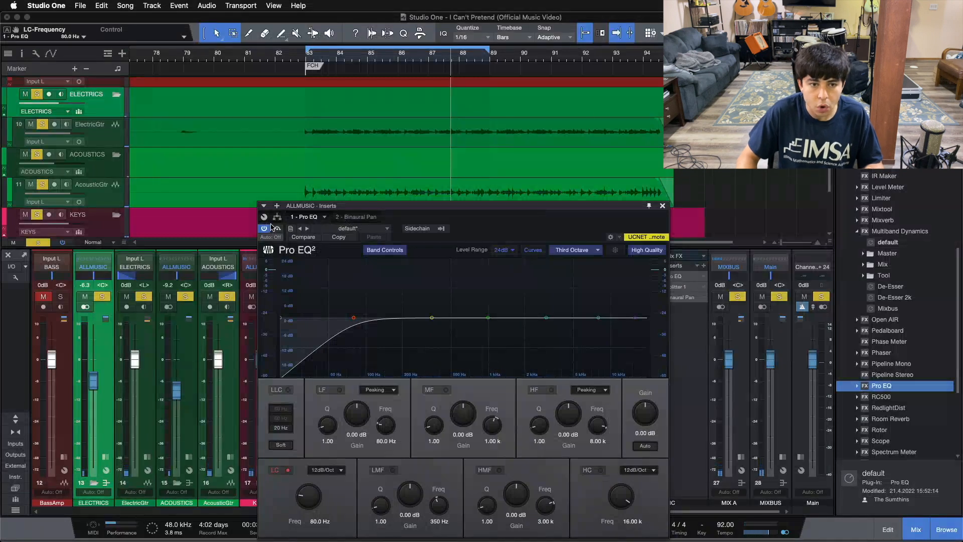
left_click(276, 217)
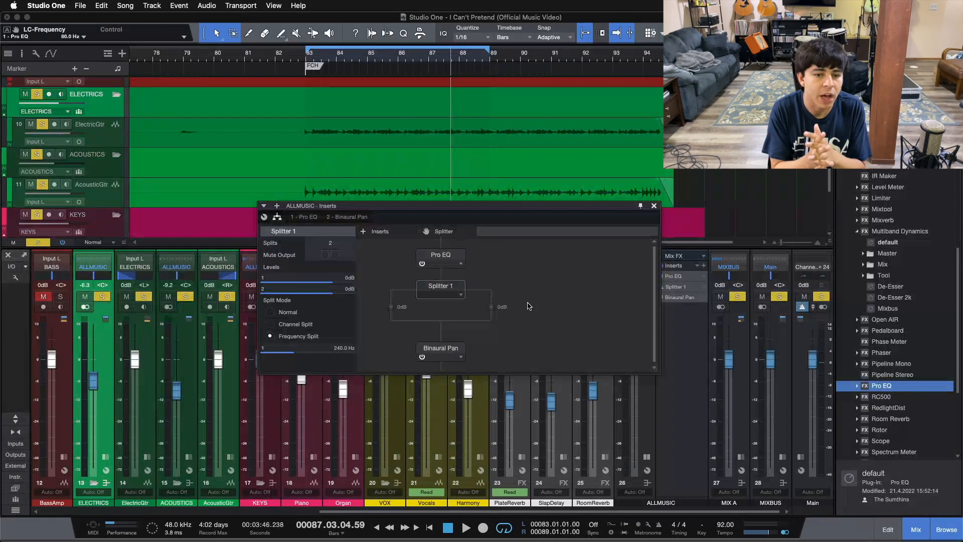
Set Splitter 1's frequency split to 450 Hz and move Binaural Pan onto its second branch, switched off.
double_click(339, 349)
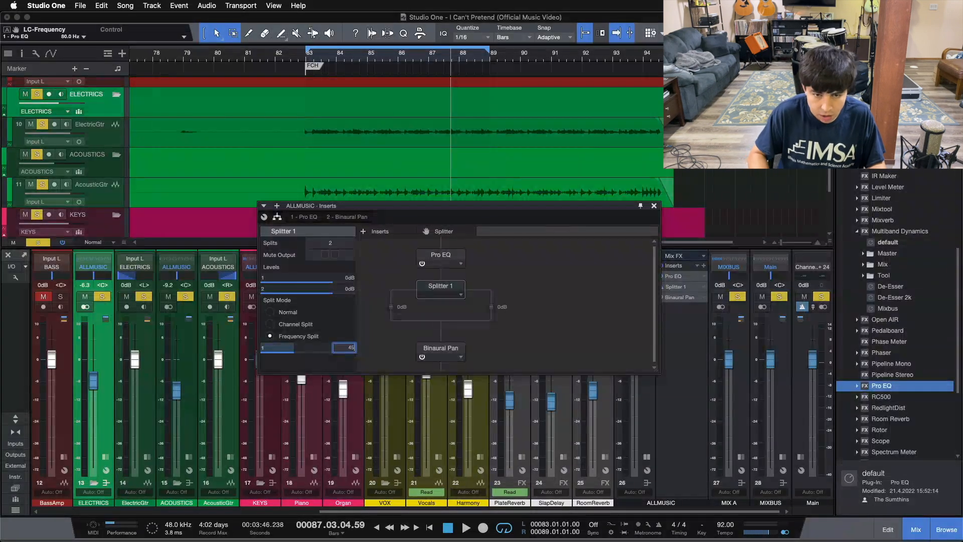
left_click_drag(434, 351, 488, 312)
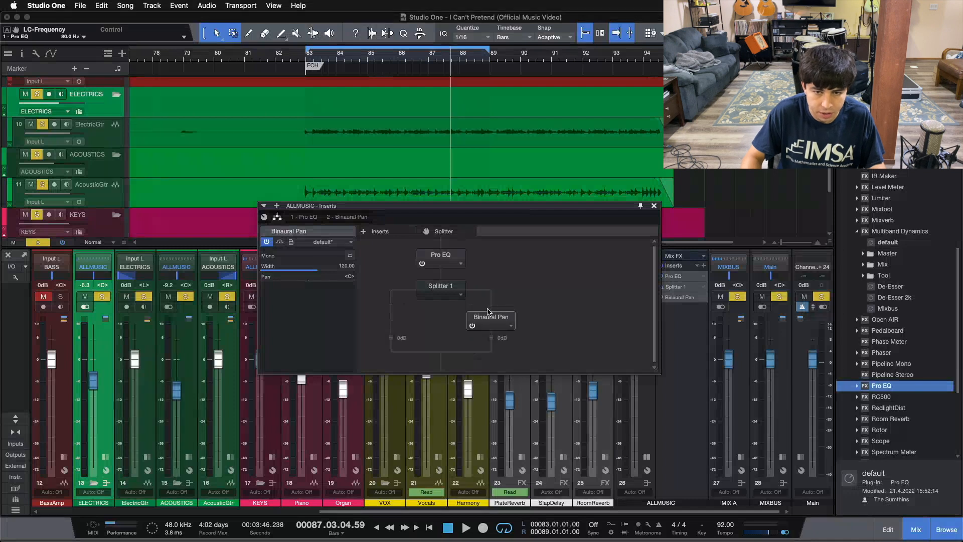
left_click(472, 326)
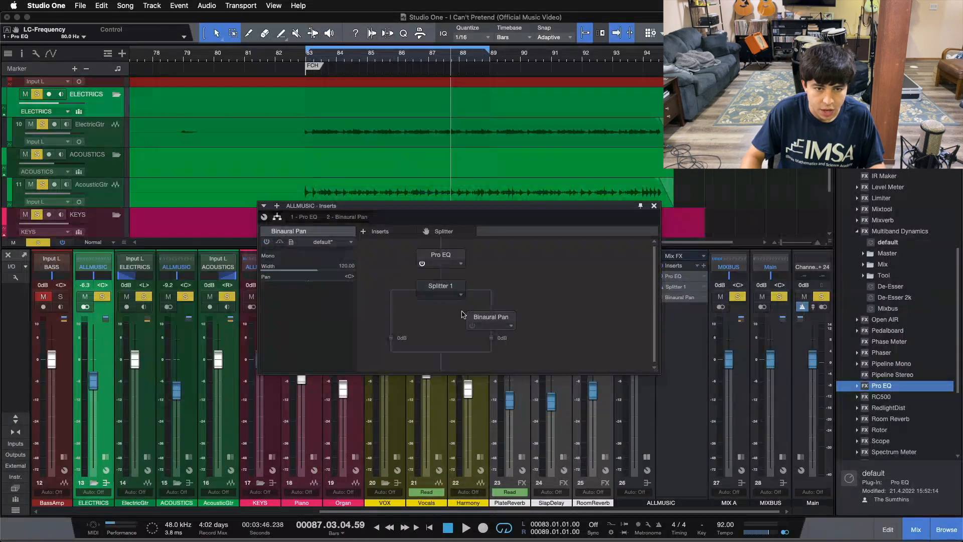
left_click(440, 287)
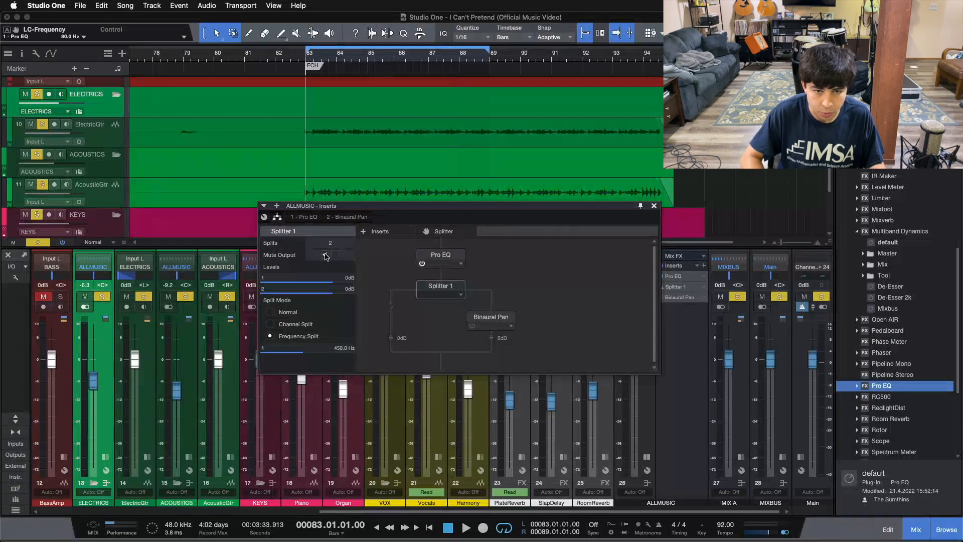
Play the music bus without widening, switch Binaural Pan on with its width reset to 100%, and return to the loop start.
key("space")
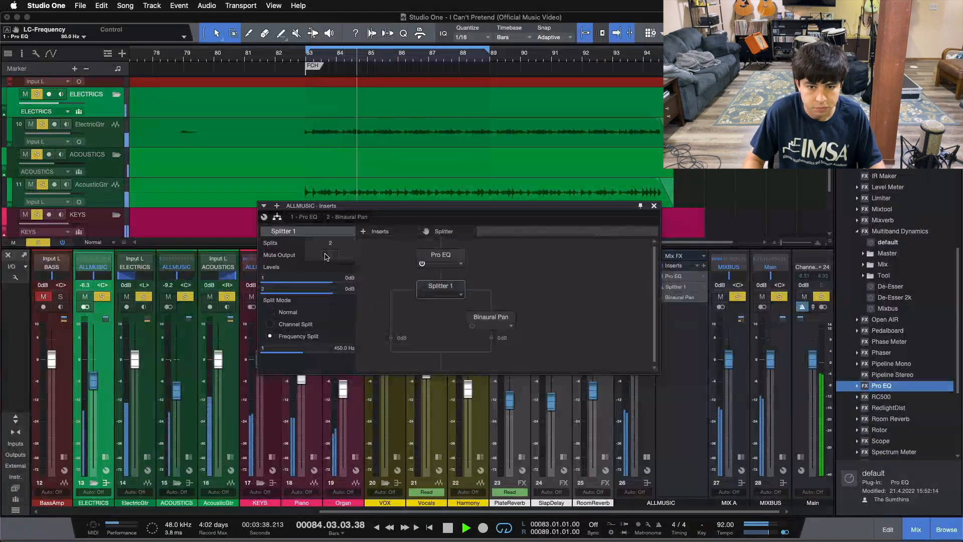
double_click(491, 319)
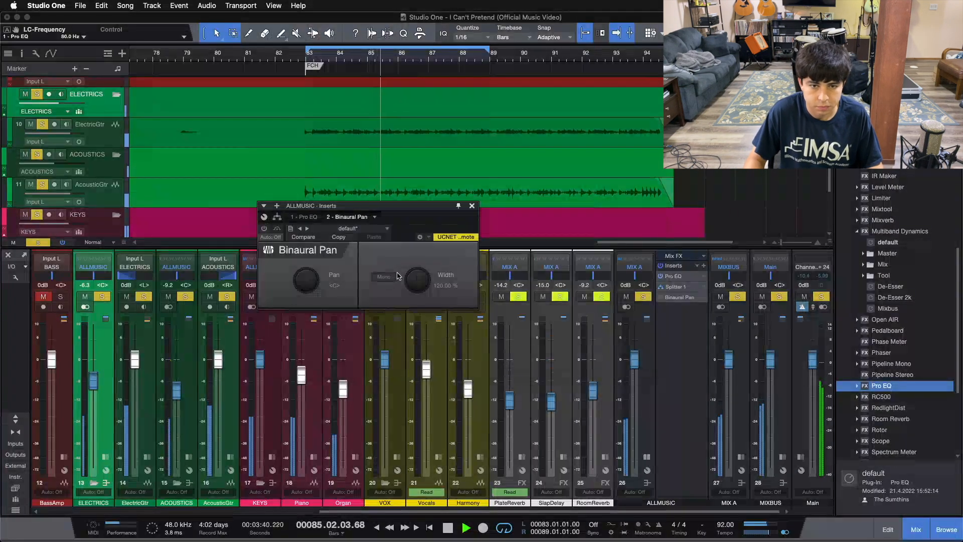
left_click(264, 228)
double_click(417, 278)
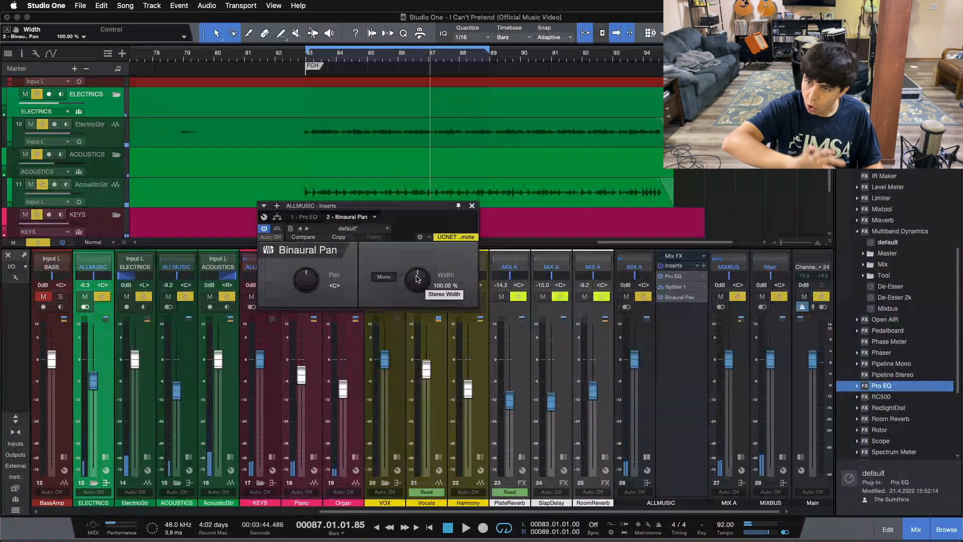
key("KP_1")
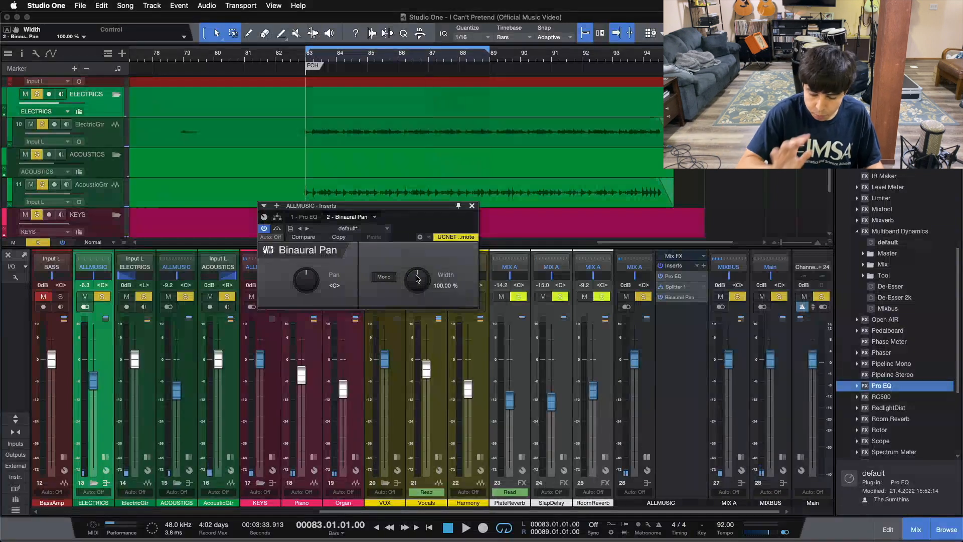
Gradually raise Binaural Pan's stereo width to 130% while the loop plays.
key("space")
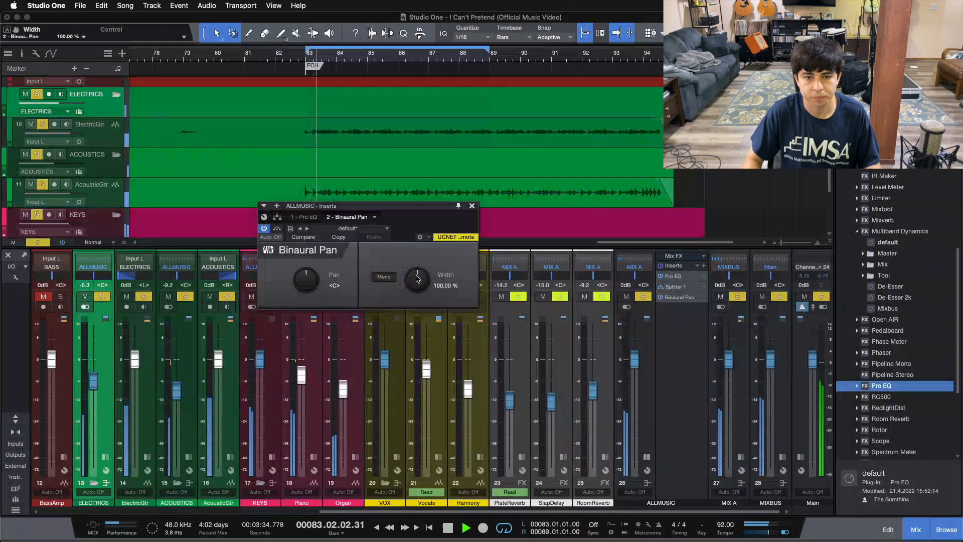
scroll(417, 279, "up", 4)
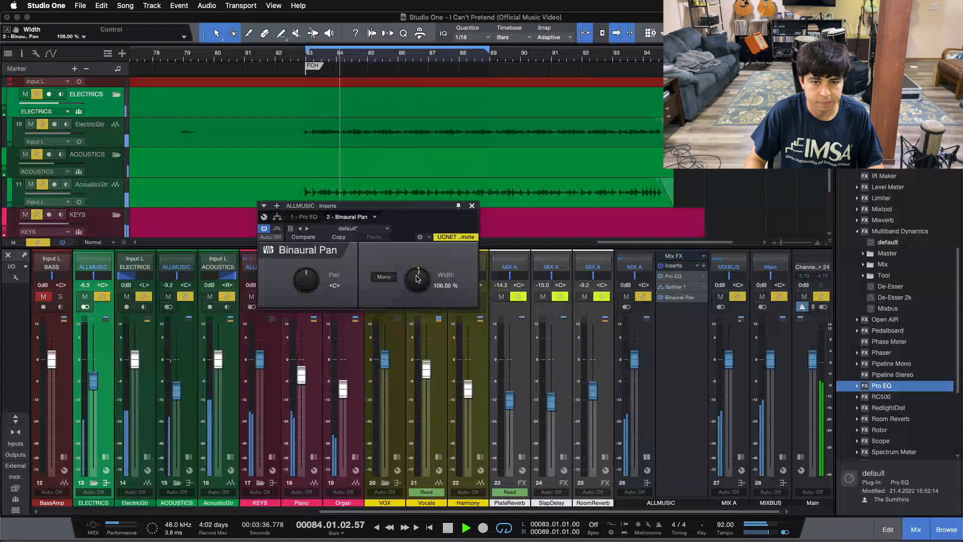
scroll(416, 278, "up", 8)
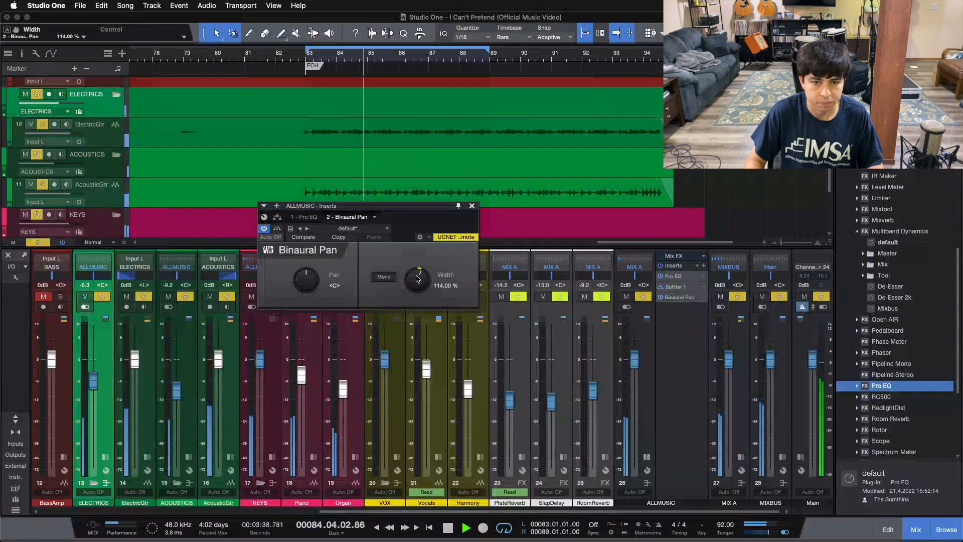
scroll(416, 279, "up", 4)
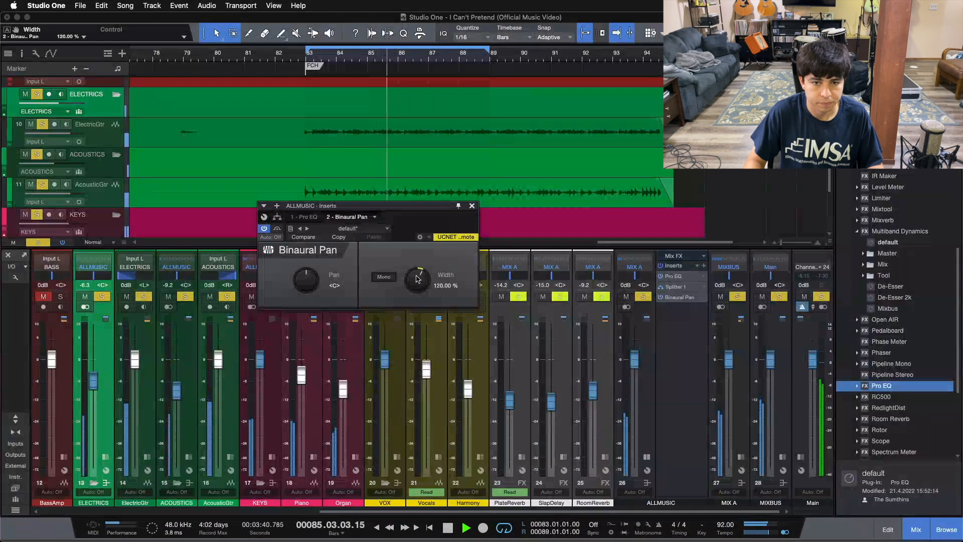
scroll(417, 279, "up", 2)
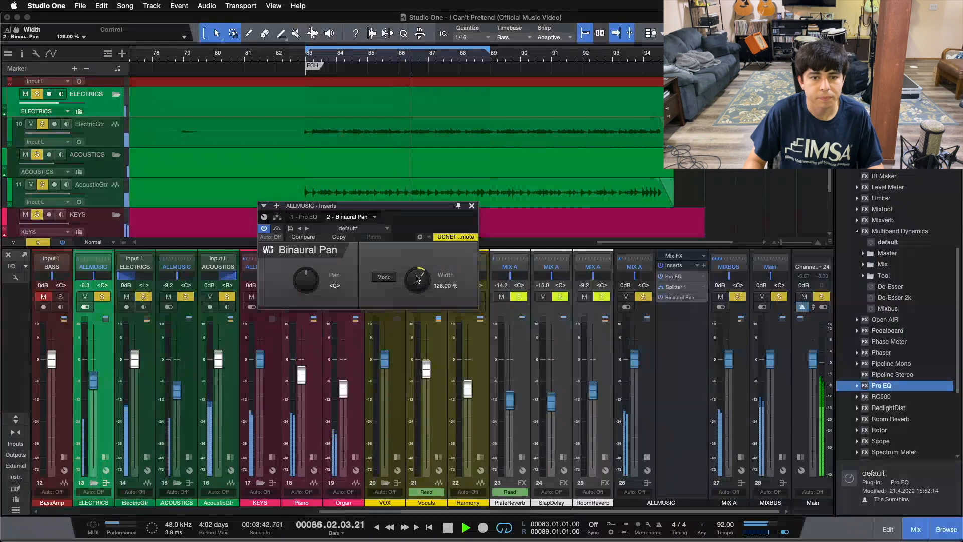
Compare the soloed music with and without Binaural Pan, first using its bypass and again by switching it off and on in the insert routing.
left_click(277, 229)
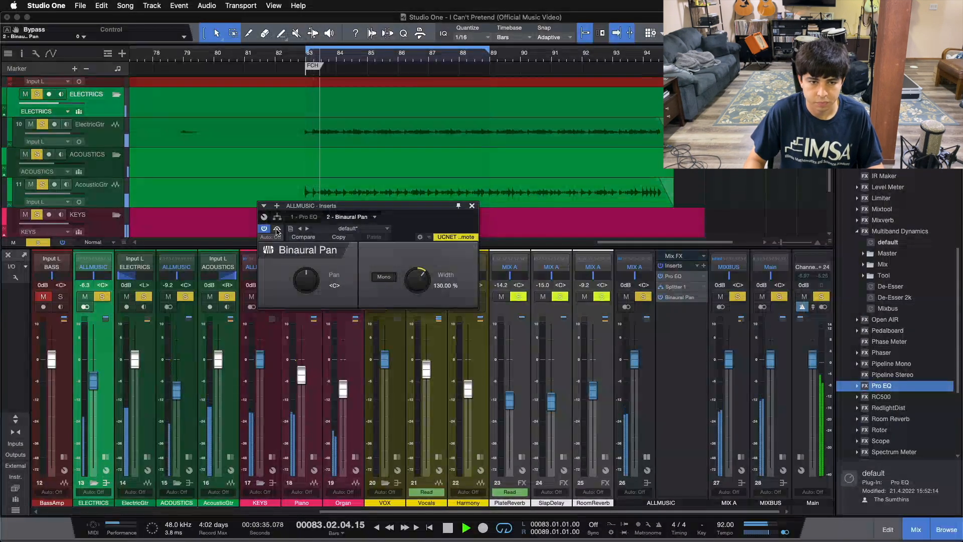
left_click(277, 230)
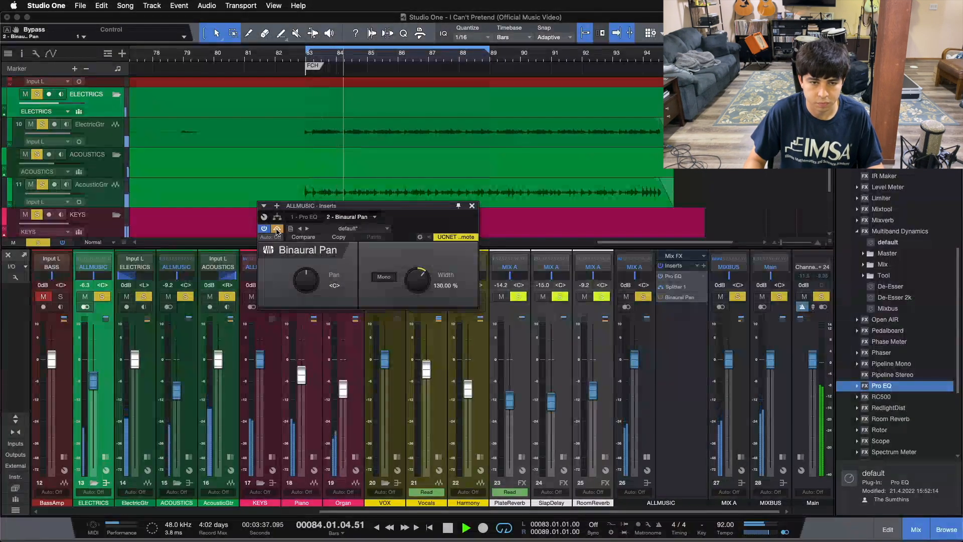
left_click(277, 216)
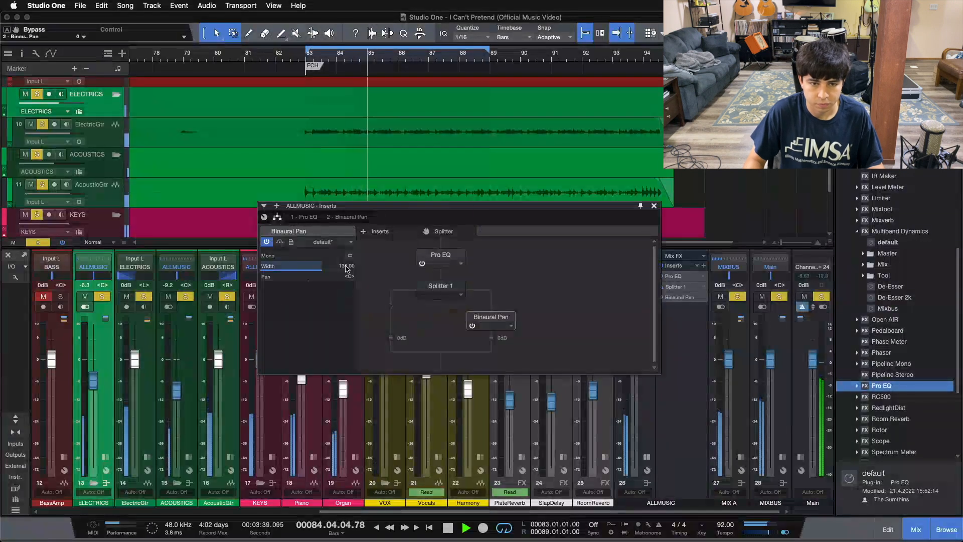
left_click(444, 287)
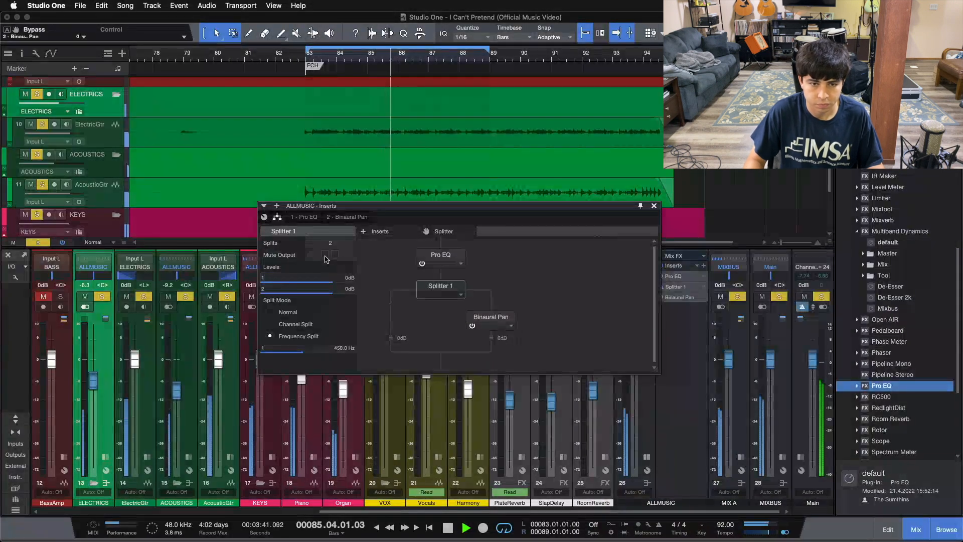
left_click(471, 327)
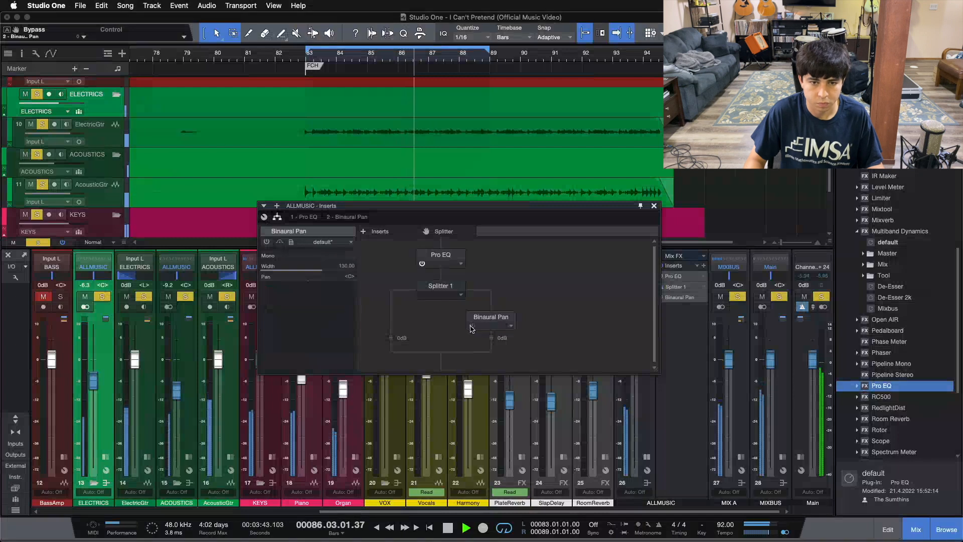
left_click(472, 327)
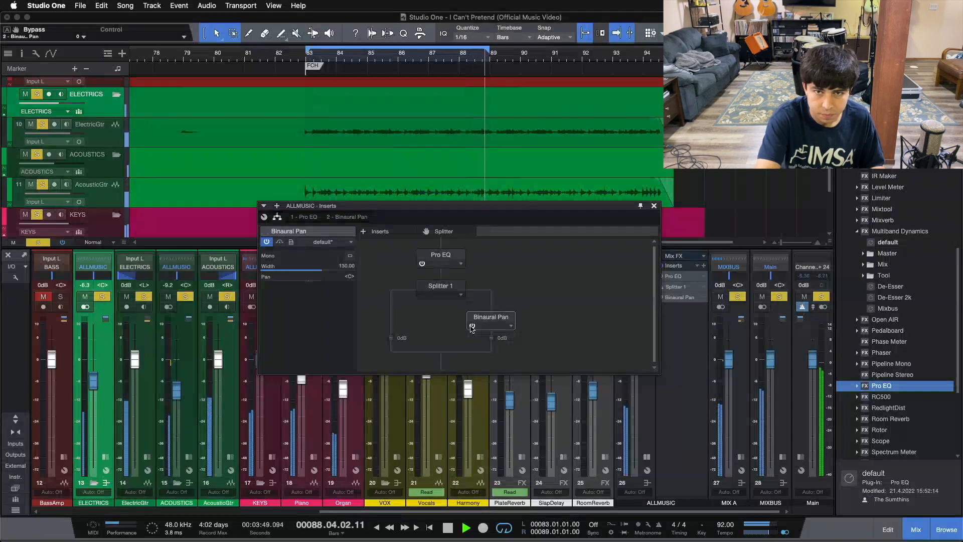
Restart the loop with Binaural Pan off and alternate it on and off to compare the soloed music's width.
key("space")
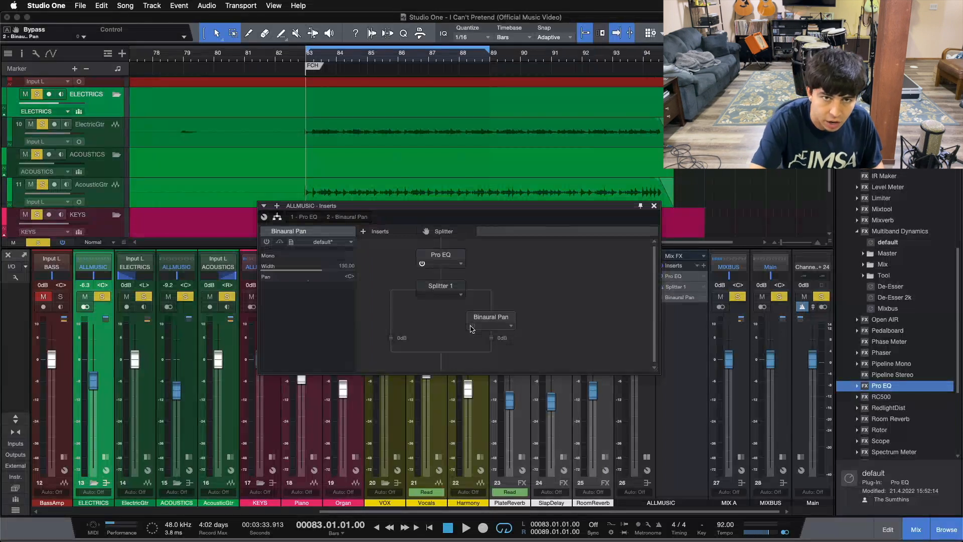
key("space")
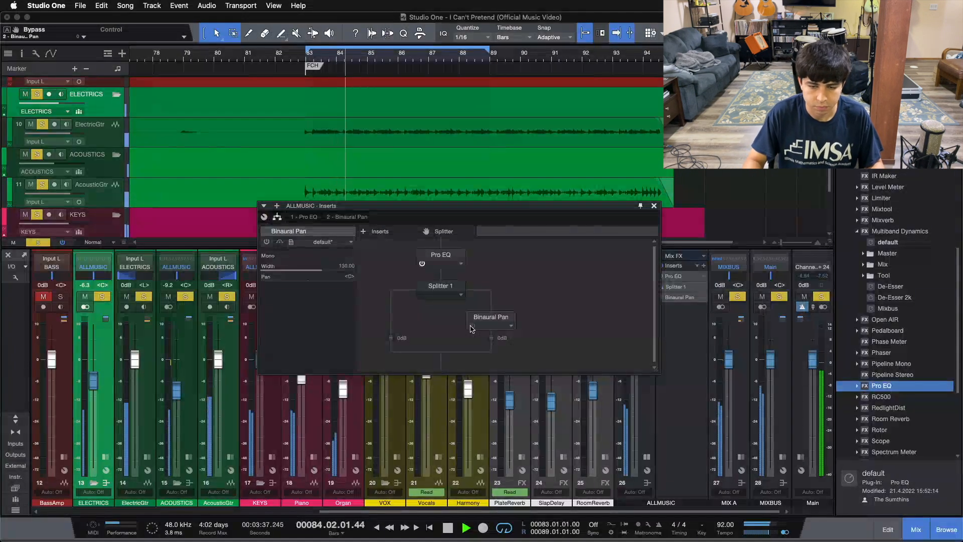
left_click(471, 327)
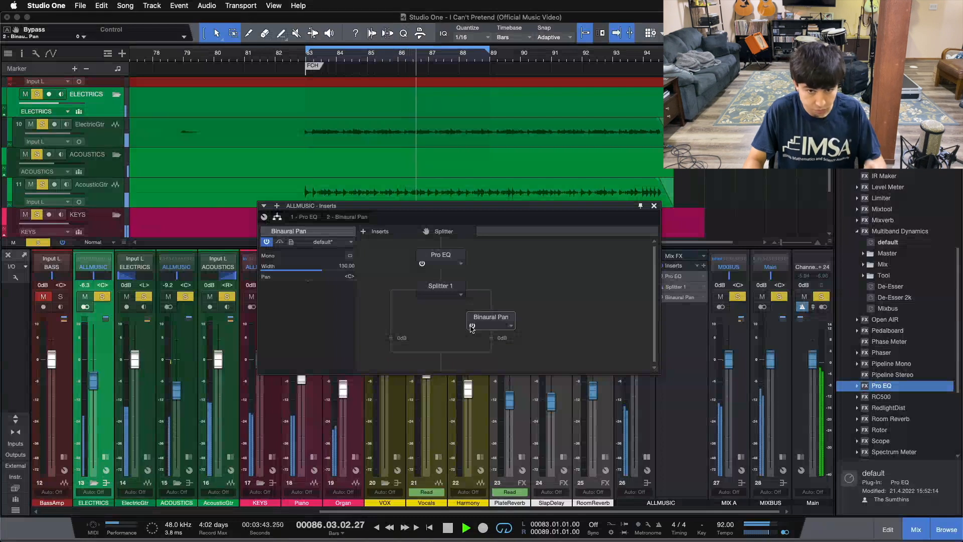
left_click(471, 327)
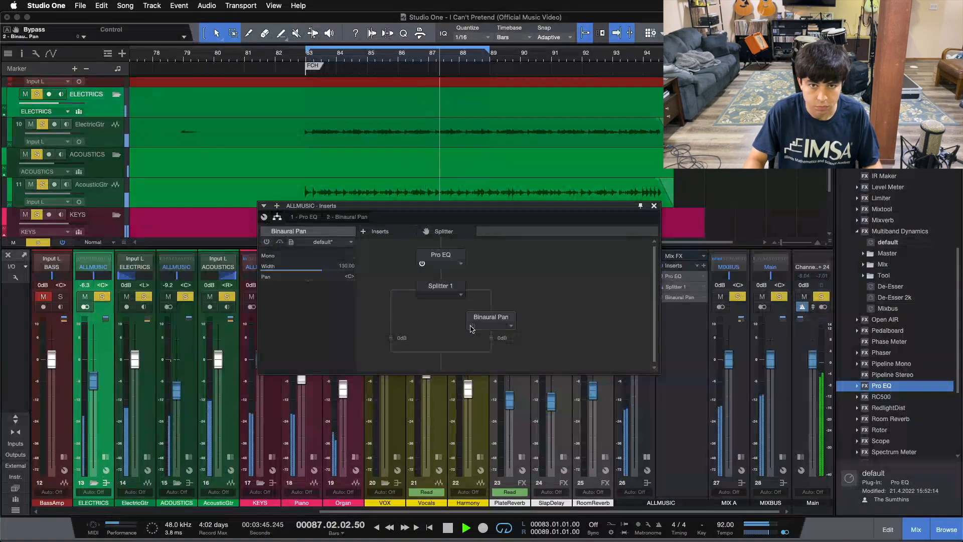
left_click(471, 326)
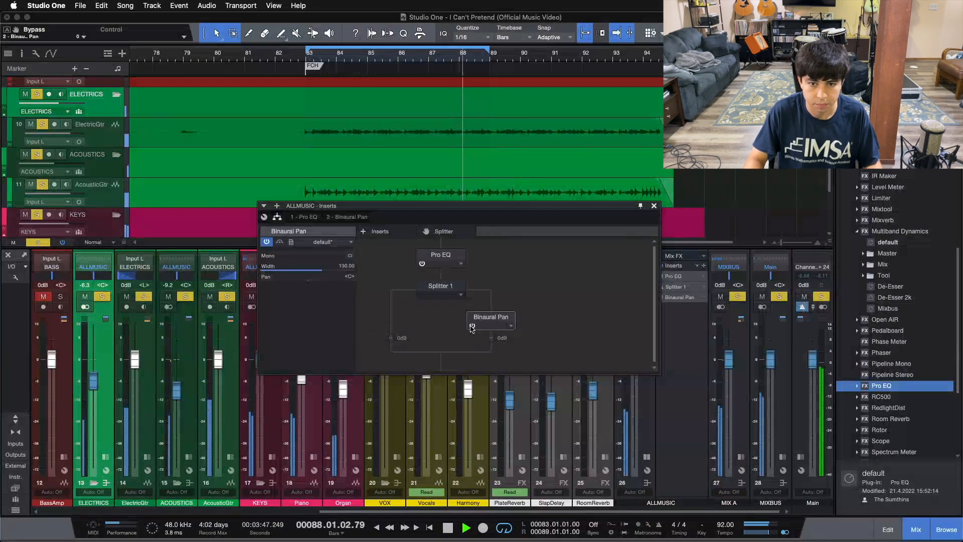
Clear the solos on the music tracks to hear the full mix, and open Binaural Pan's window lower over the mixer.
key("s")
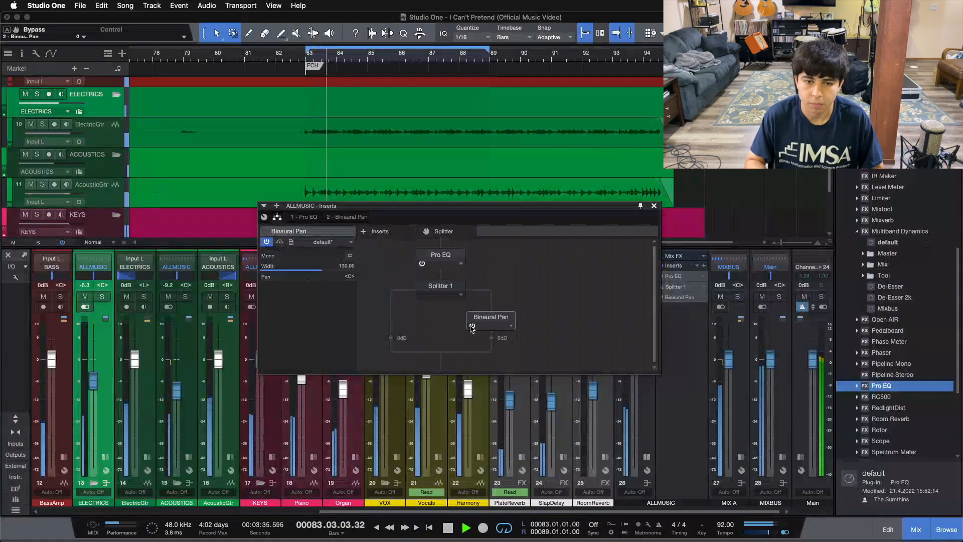
double_click(472, 323)
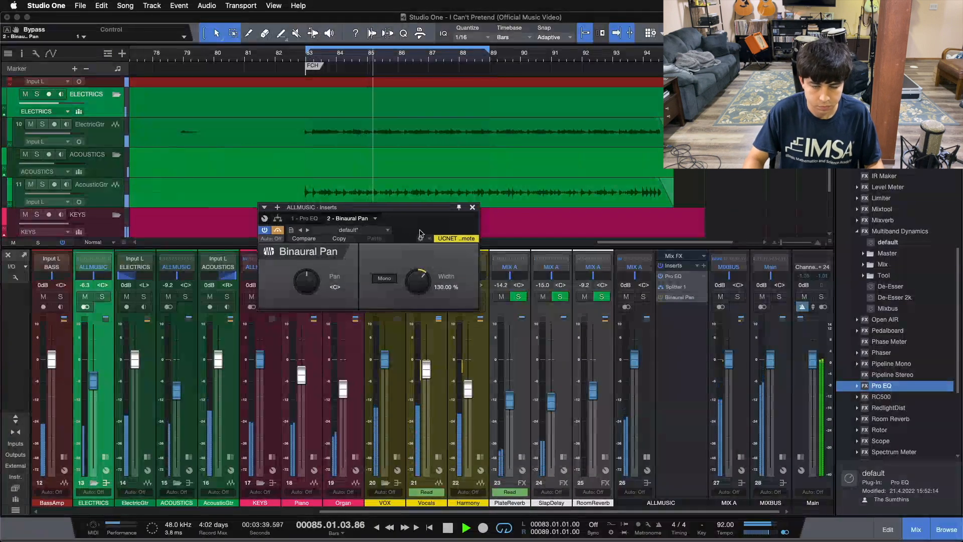
left_click_drag(401, 206, 469, 296)
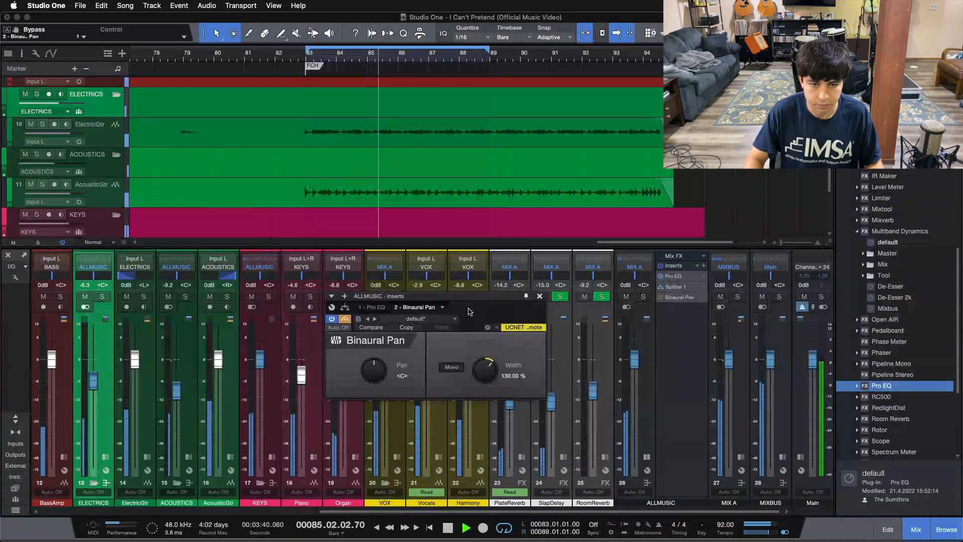
Toggle Binaural Pan's bypass repeatedly to compare the widening in the full mix, leave it active, and stop playback.
left_click(345, 320)
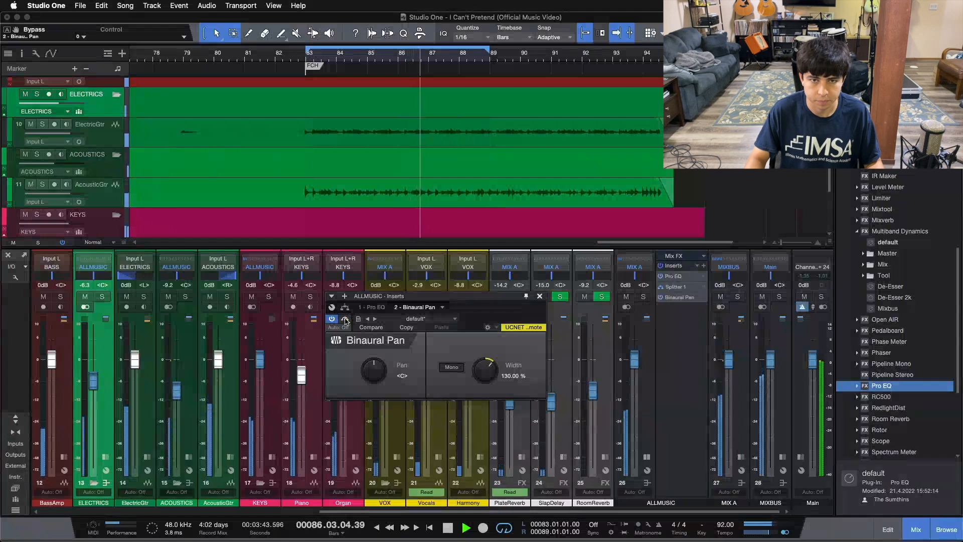
left_click(345, 319)
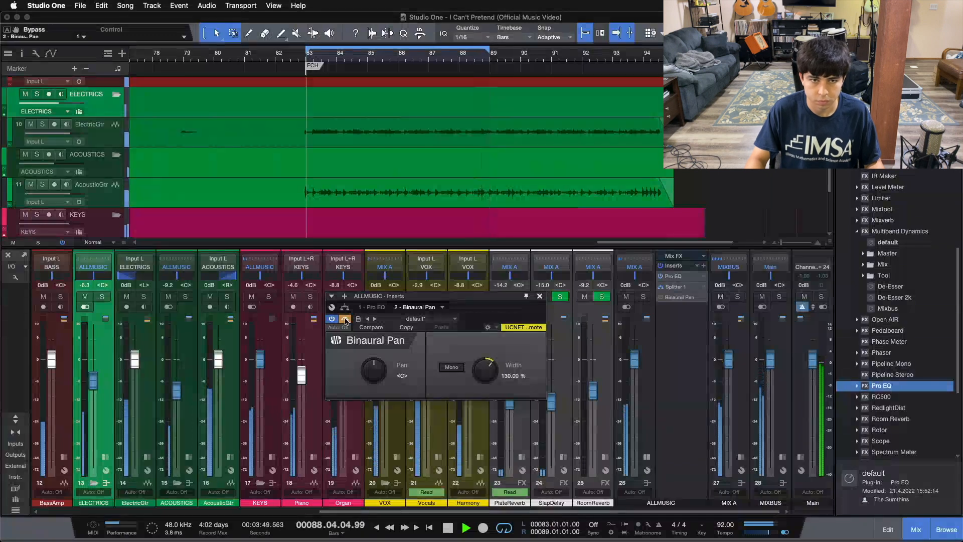
left_click(345, 319)
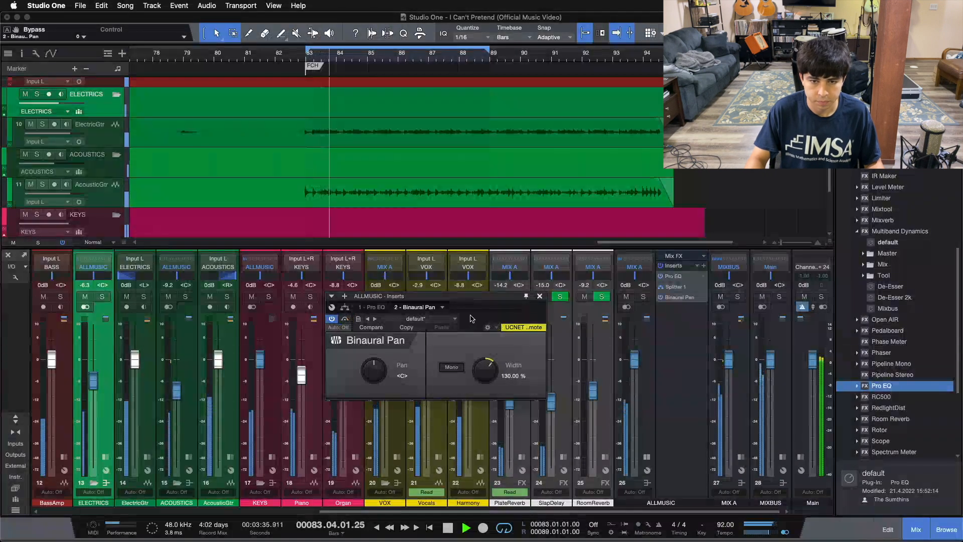
left_click(345, 319)
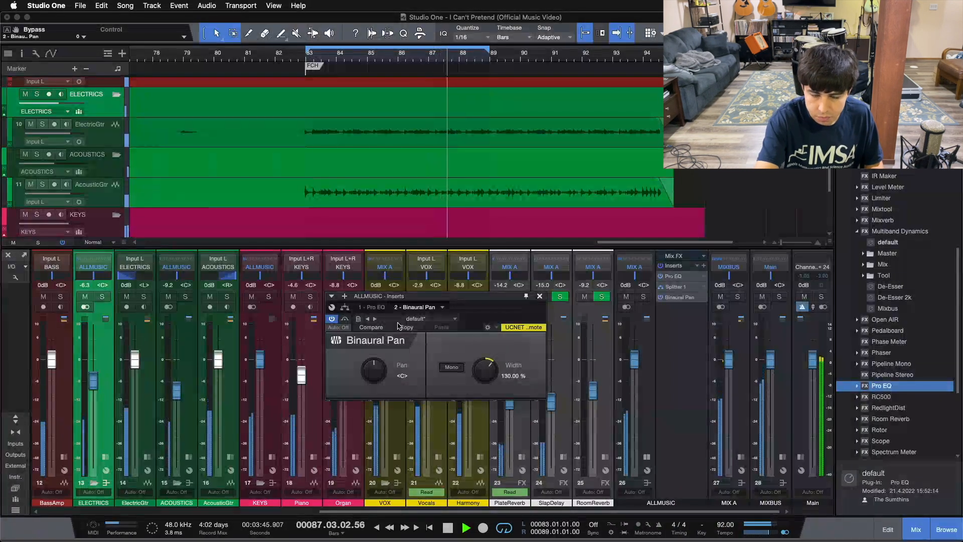
key("space")
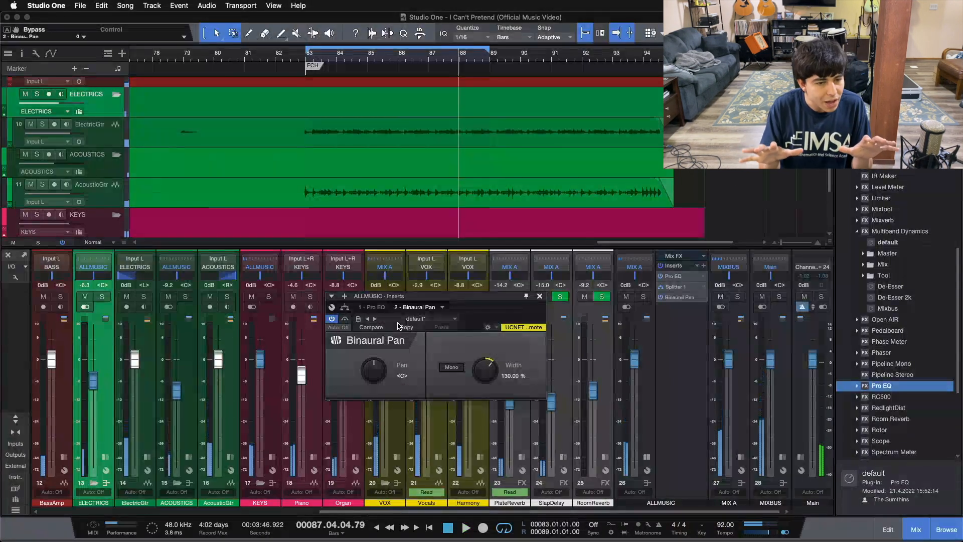